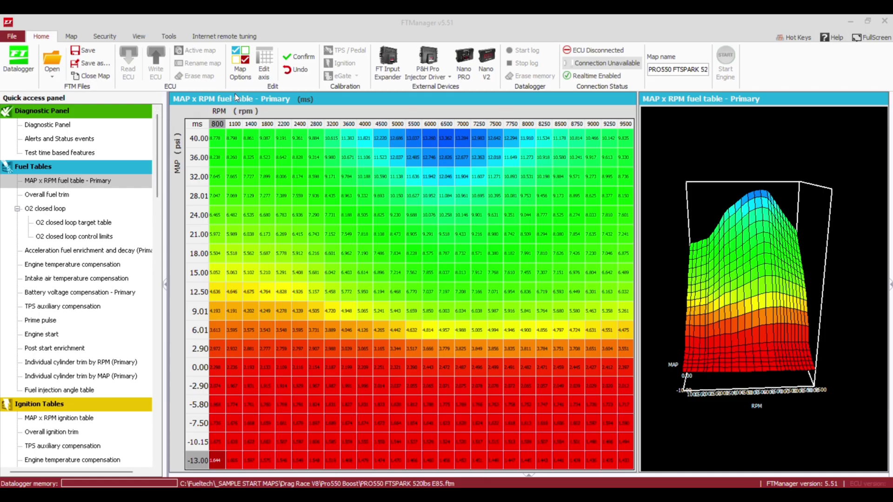
# - In Map options, enable Gear shift output and Gear change detection
pyautogui.click(245, 69)
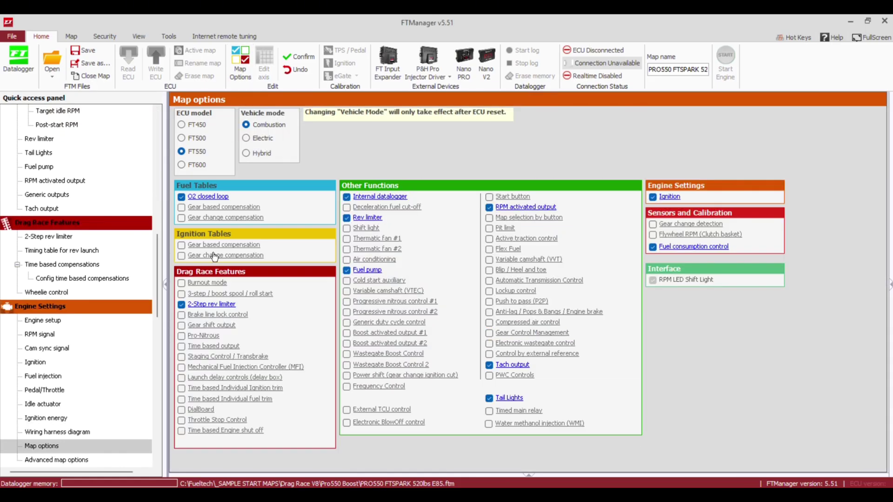
pyautogui.click(182, 327)
pyautogui.click(653, 225)
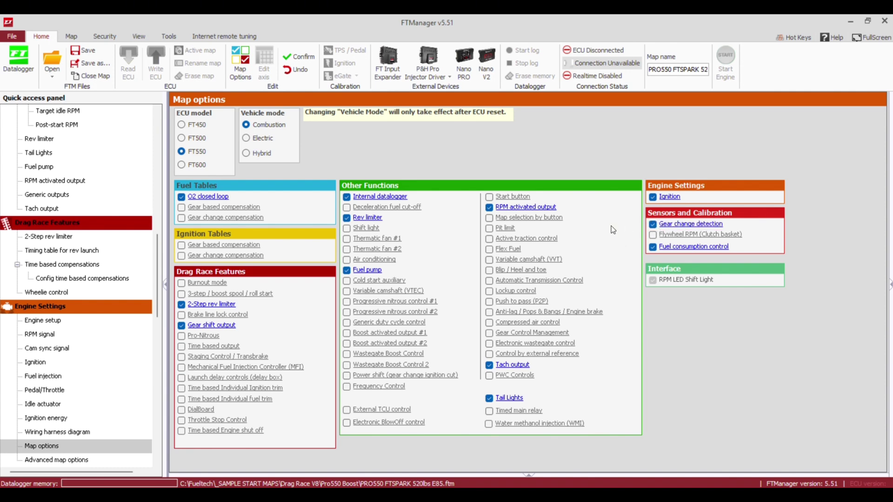
# - Configure 2 gears with ratios 1.80 and 1.00, detected by gear shift output
pyautogui.click(675, 226)
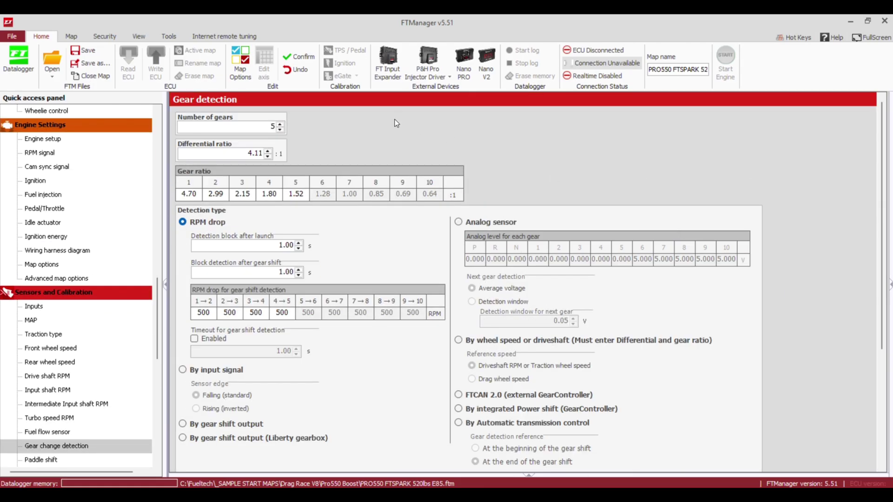
pyautogui.click(280, 131)
pyautogui.click(280, 130)
pyautogui.click(280, 131)
pyautogui.moveTo(219, 153); pyautogui.dragTo(264, 154)
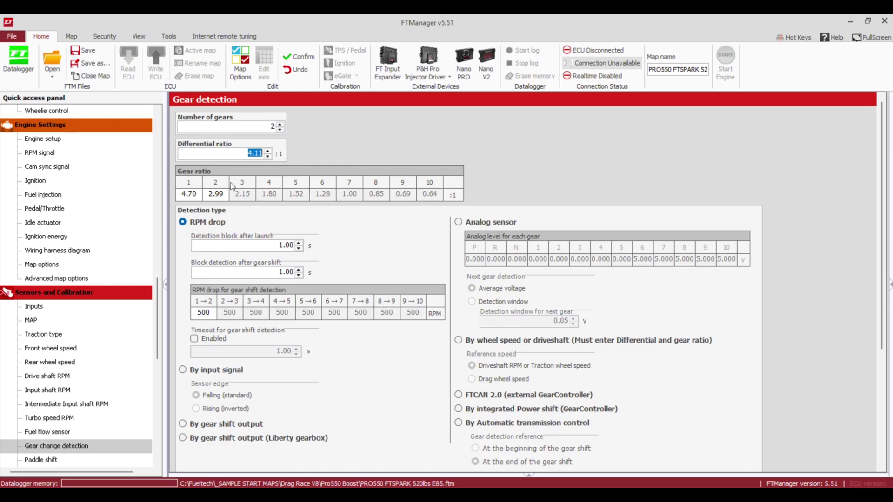
pyautogui.click(179, 196)
pyautogui.write('1.')
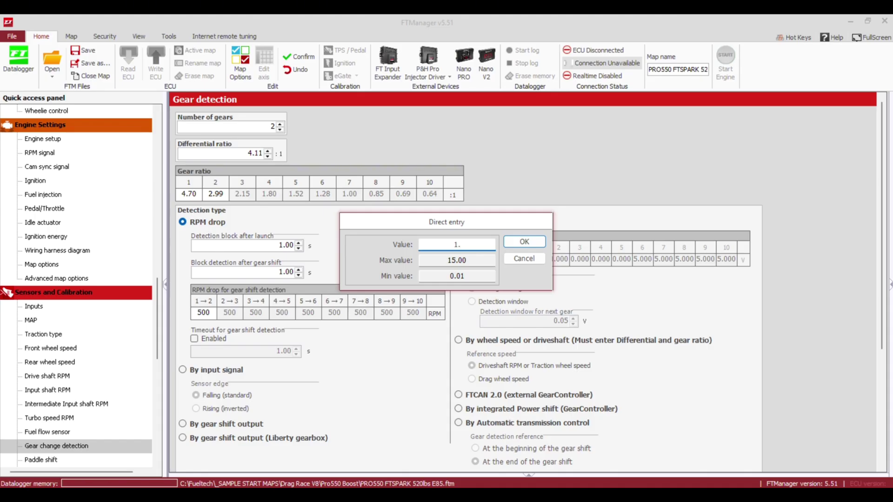
pyautogui.write('80')
pyautogui.press('Return')
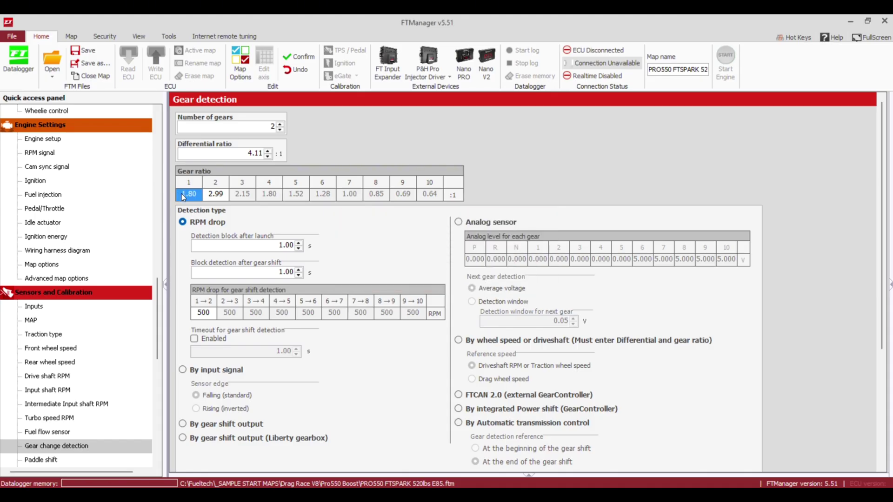
pyautogui.click(210, 194)
pyautogui.write('1')
pyautogui.press('Return')
pyautogui.click(194, 424)
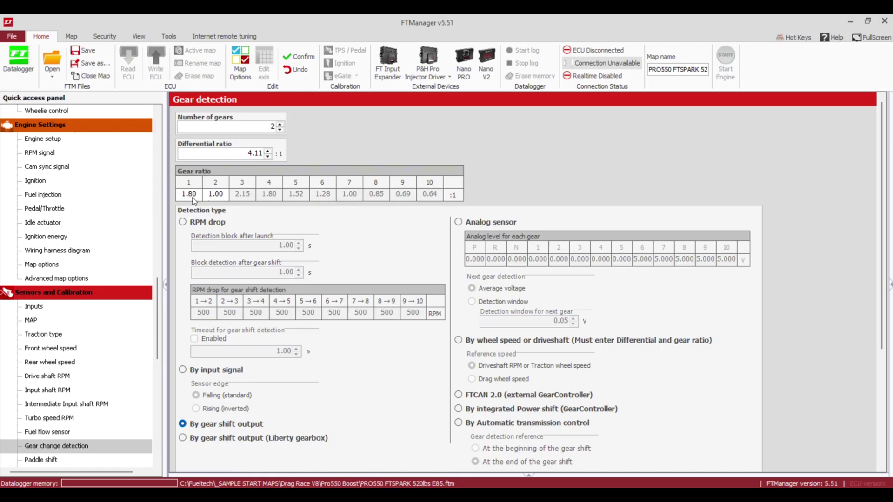
pyautogui.moveTo(156, 315); pyautogui.dragTo(165, 286)
# - Set automatic RPM shift with manual upshift allowed, keep the 0.25 s pulse, and activate at 12V
pyautogui.click(64, 236)
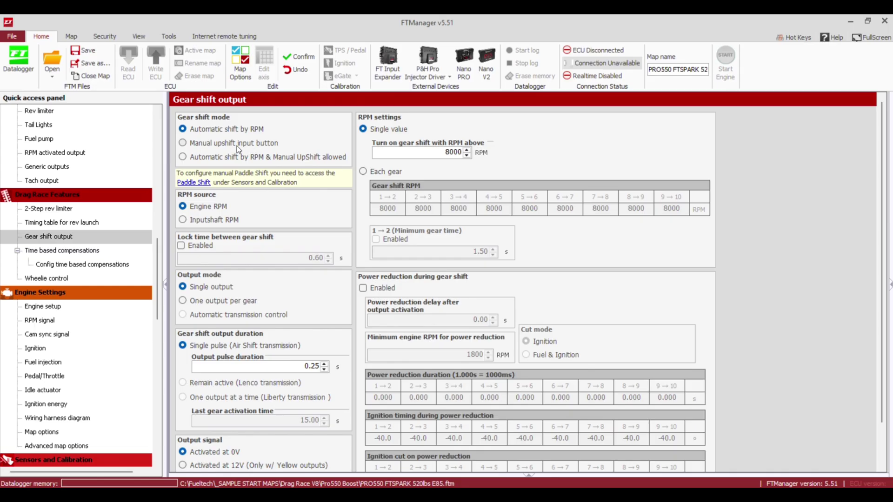
pyautogui.click(205, 159)
pyautogui.click(296, 367)
pyautogui.doubleClick(320, 367)
pyautogui.click(305, 366)
pyautogui.click(216, 464)
pyautogui.click(434, 156)
pyautogui.doubleClick(435, 156)
pyautogui.click(435, 155)
pyautogui.moveTo(154, 278); pyautogui.dragTo(168, 158)
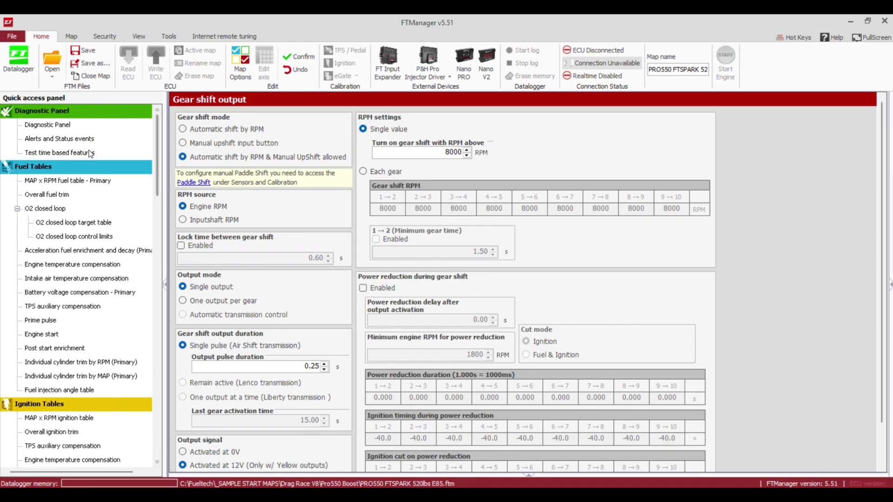
pyautogui.click(67, 155)
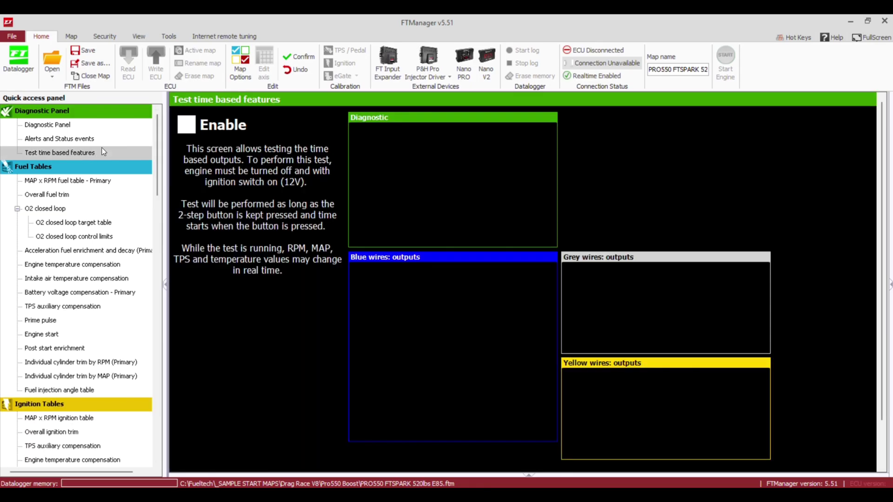
pyautogui.scroll(-15, 152, 152)
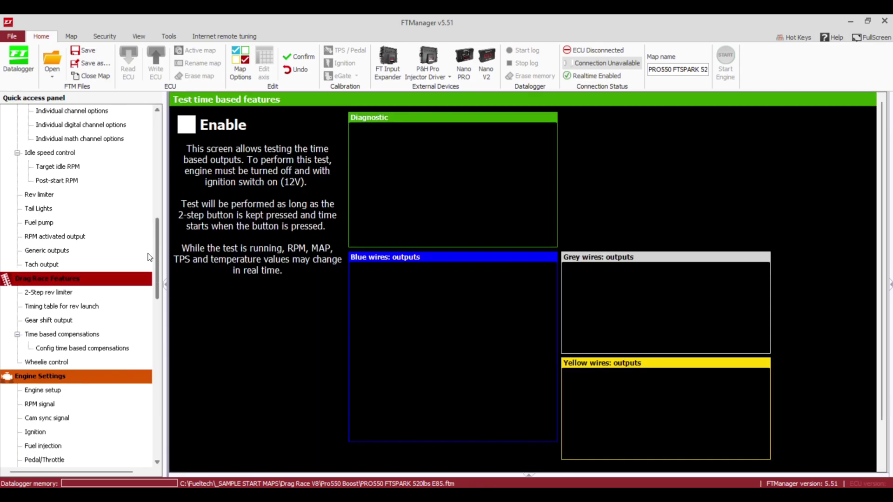
pyautogui.click(78, 319)
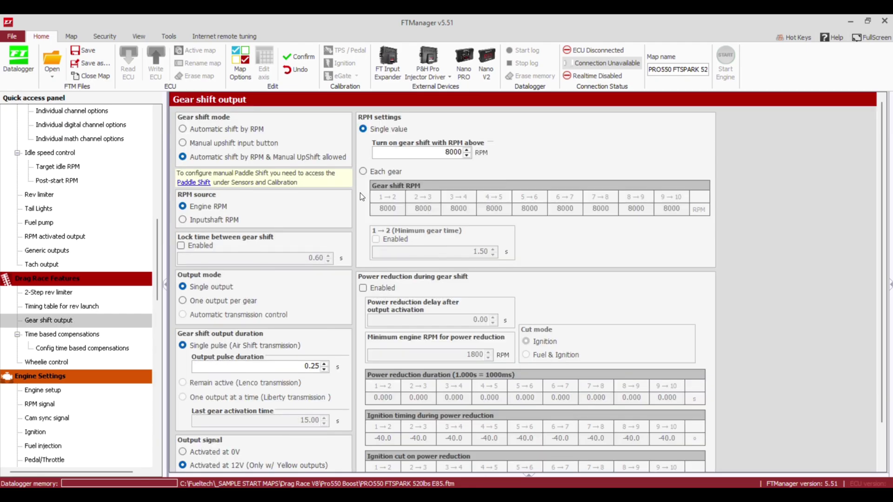
# - Use per-gear shift RPM, enable a 1.20 s minimum 1→2 gear time, and activate at 0V
pyautogui.click(366, 171)
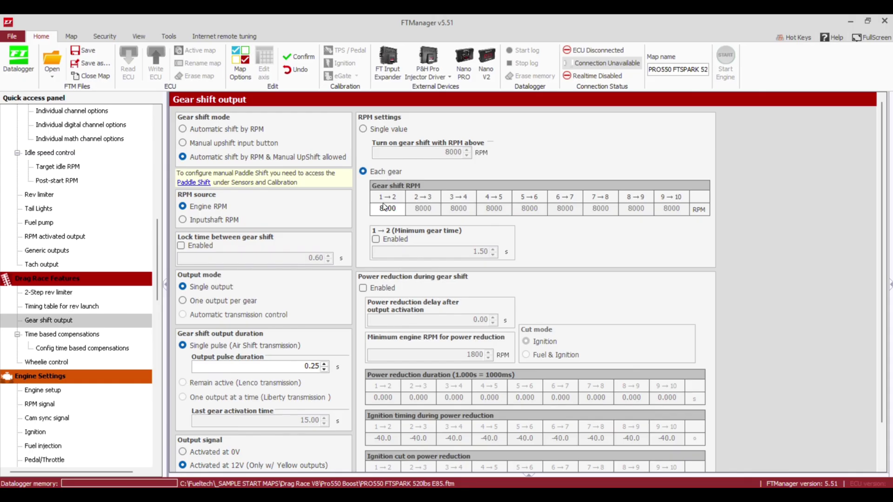
pyautogui.click(377, 240)
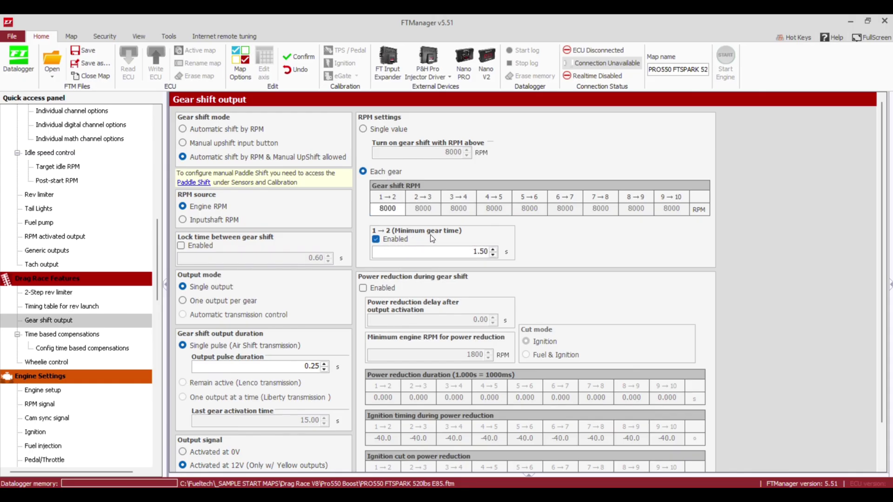
pyautogui.click(460, 252)
pyautogui.write('1.2')
pyautogui.click(376, 240)
pyautogui.click(376, 239)
pyautogui.click(207, 453)
# - Raise the gear count to 3 and set gear 1's ratio to 1.59
pyautogui.scroll(-8, 152, 318)
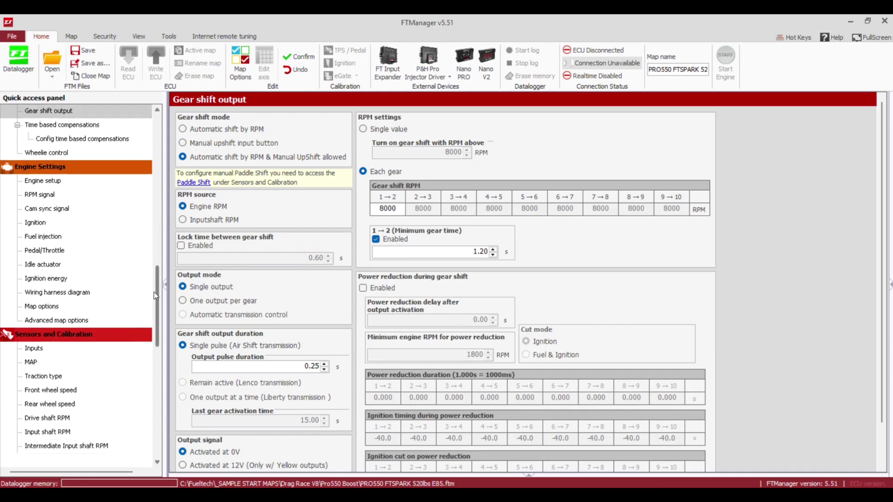
pyautogui.scroll(-1, 152, 318)
pyautogui.click(69, 336)
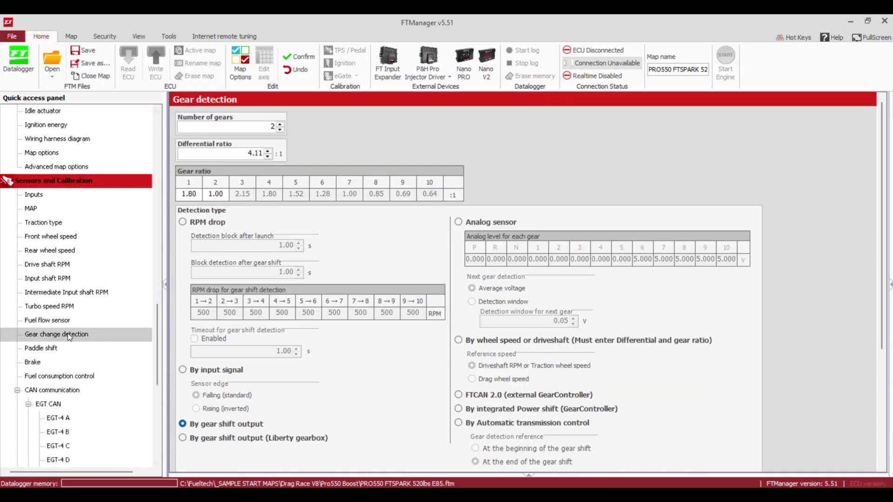
pyautogui.click(280, 123)
pyautogui.click(186, 195)
pyautogui.write('1.59')
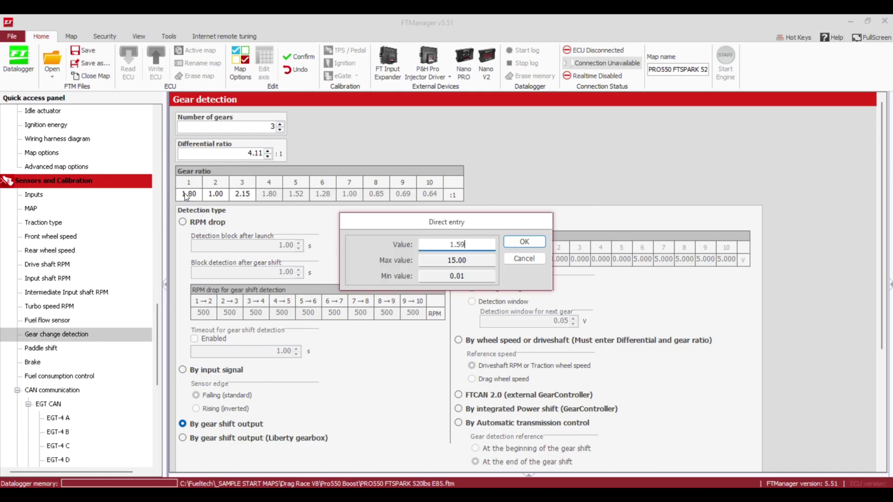
pyautogui.press('Return')
# - Enter ratios 1.31 for gear 2 and 1.00 for gear 3
pyautogui.press('Right')
pyautogui.write('1.31')
pyautogui.press('Return')
pyautogui.press('Right')
pyautogui.write('1')
pyautogui.press('Return')
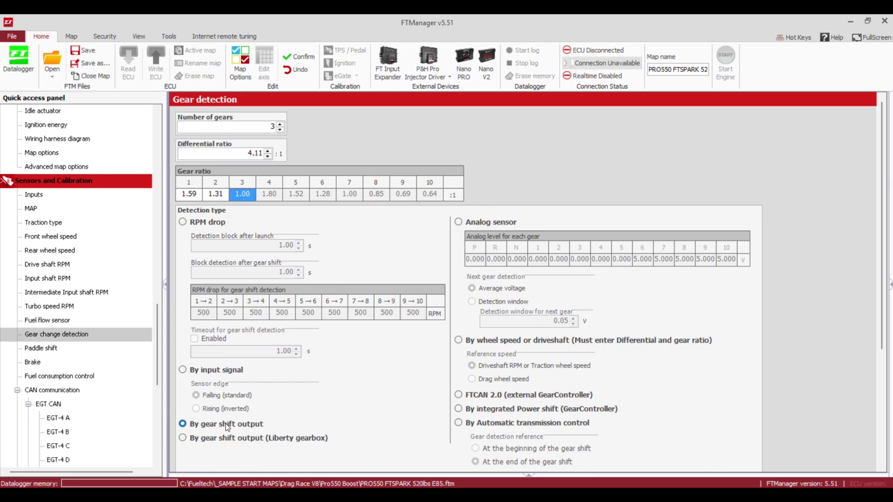
pyautogui.moveTo(157, 367); pyautogui.dragTo(159, 301)
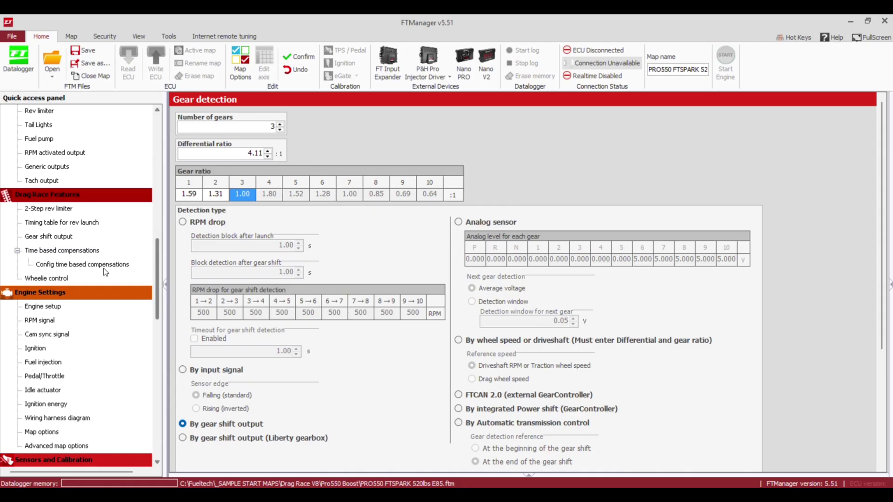
# - Enable the 0.40 s lock time between gear shifts, leaving the 0.25 s pulse duration
pyautogui.click(52, 240)
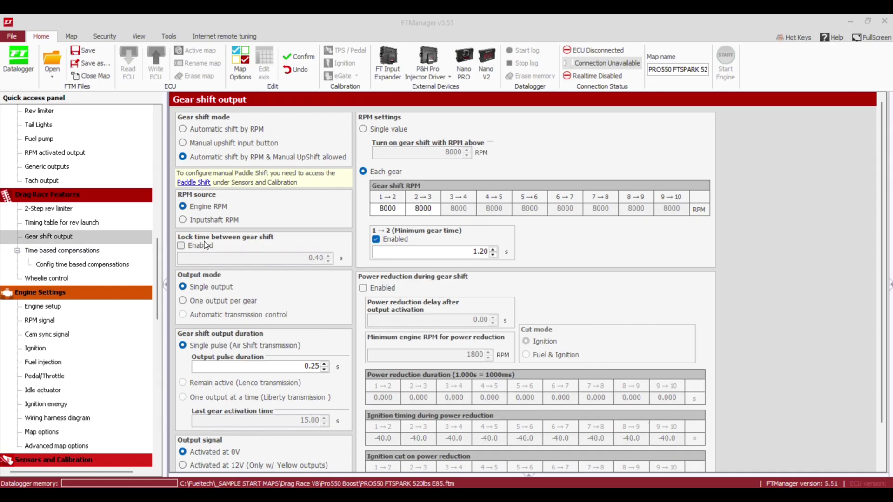
pyautogui.click(193, 249)
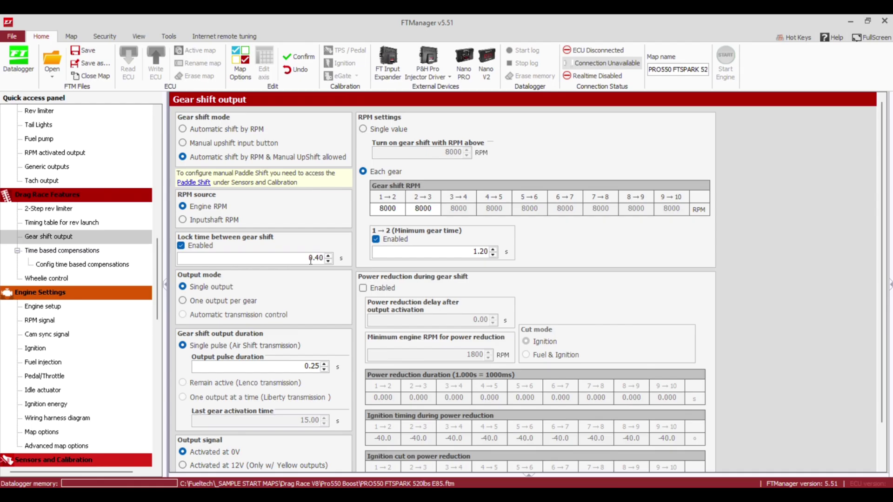
pyautogui.click(203, 246)
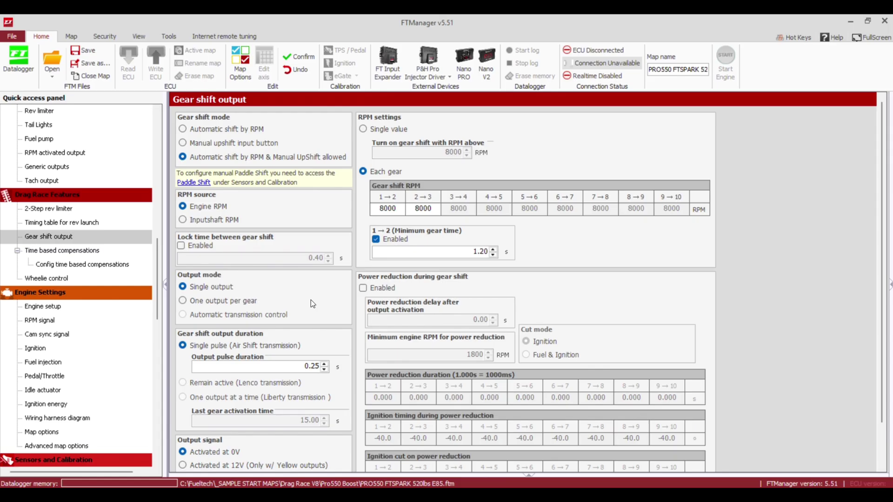
pyautogui.click(203, 244)
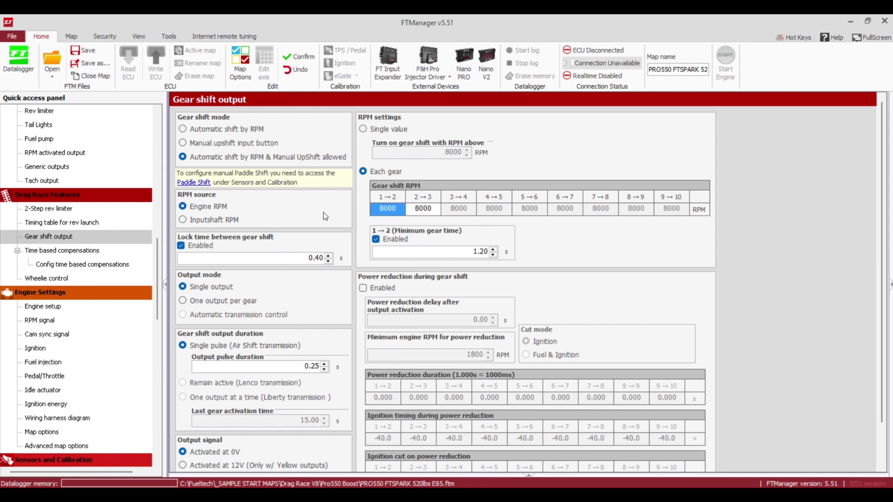
pyautogui.doubleClick(300, 362)
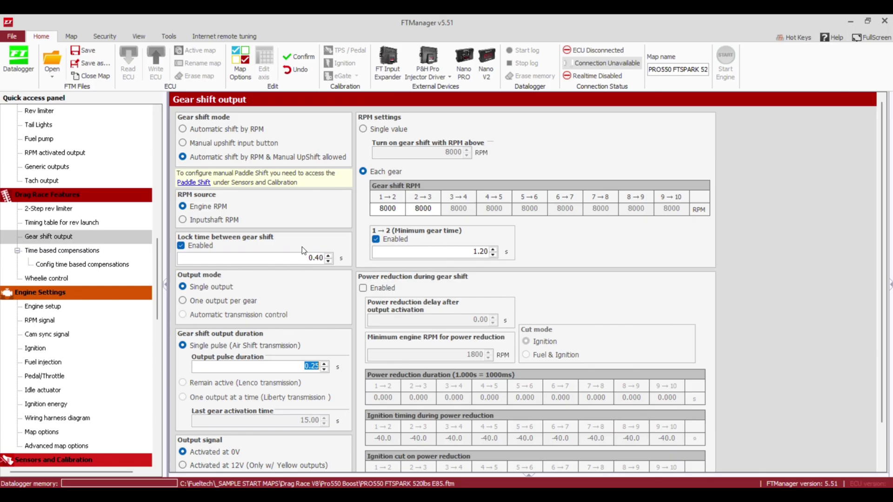
pyautogui.scroll(2, 303, 250)
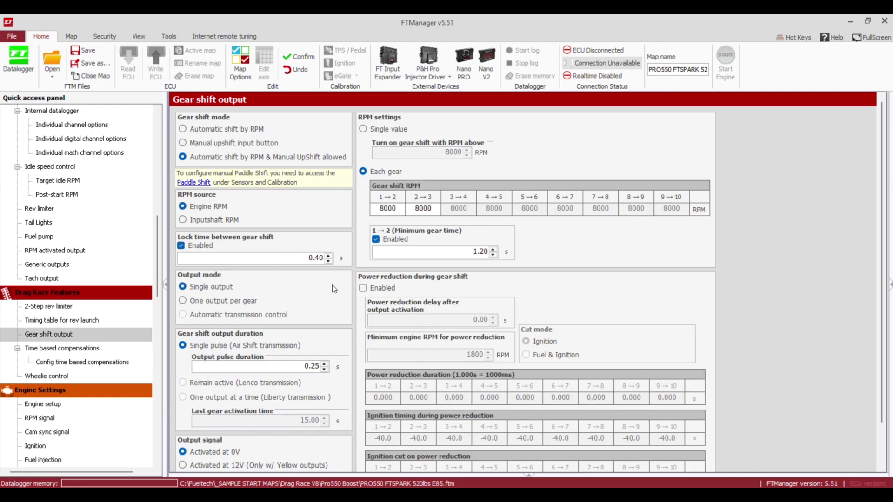
# - Switch to one output per gear that remains active for a Lenco transmission
pyautogui.click(238, 305)
pyautogui.click(202, 385)
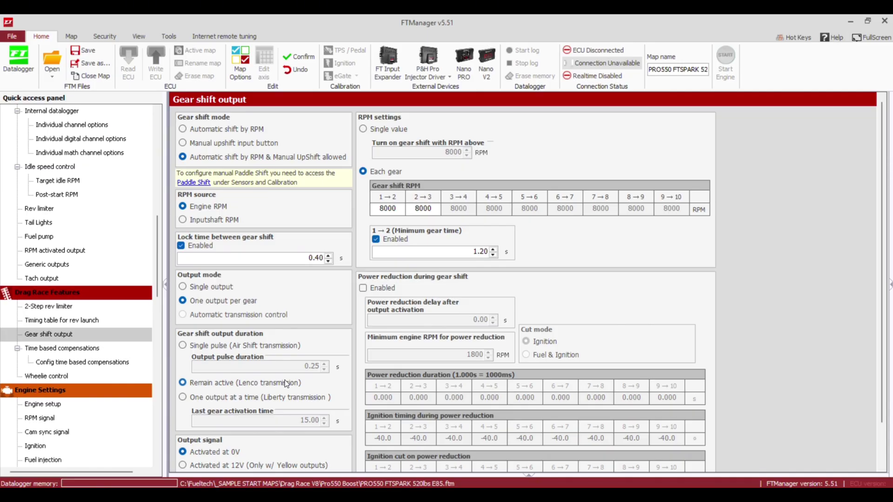
pyautogui.scroll(-2, 882, 209)
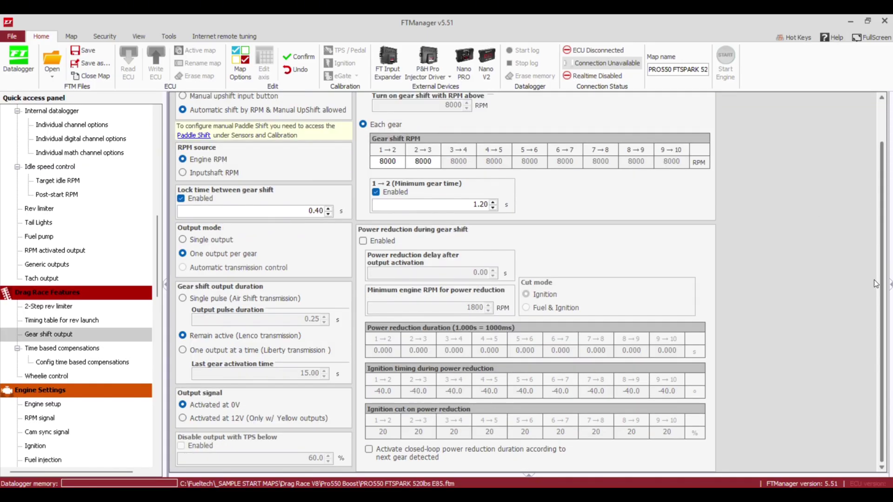
# - Compare the gear reset sources in gear detection, keeping 2-step button selected
pyautogui.moveTo(159, 284); pyautogui.dragTo(155, 346)
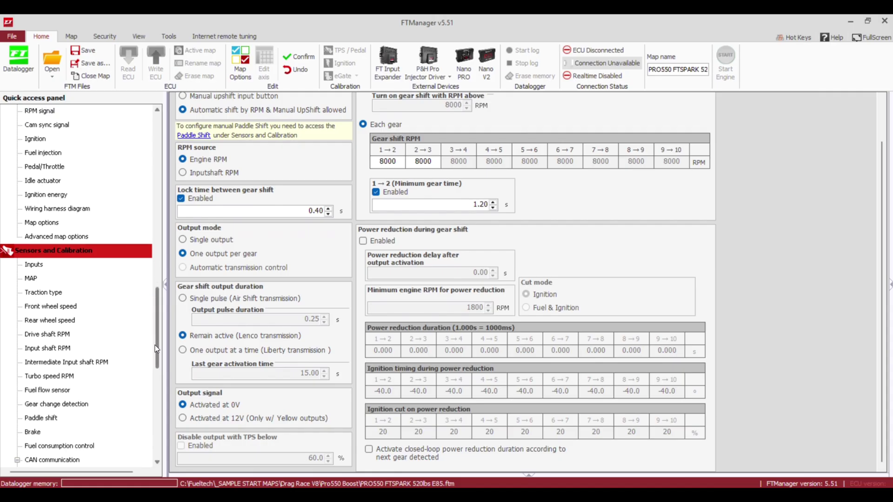
pyautogui.click(62, 404)
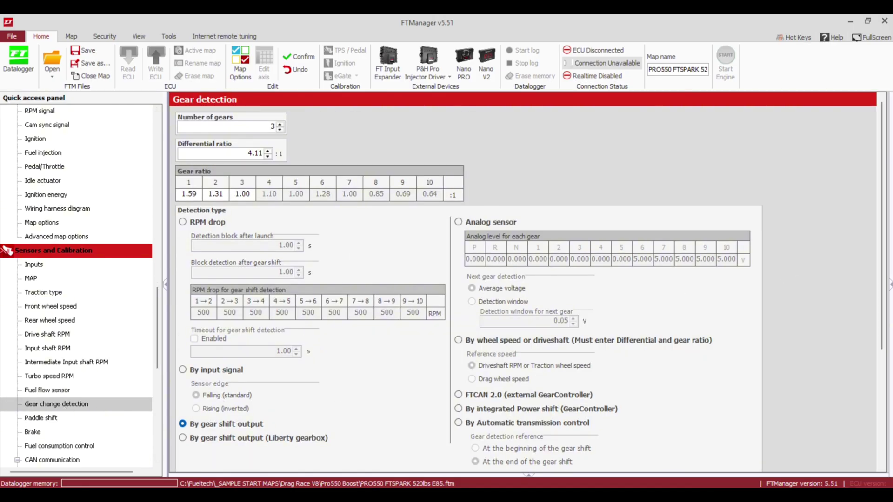
pyautogui.moveTo(880, 149); pyautogui.dragTo(868, 289)
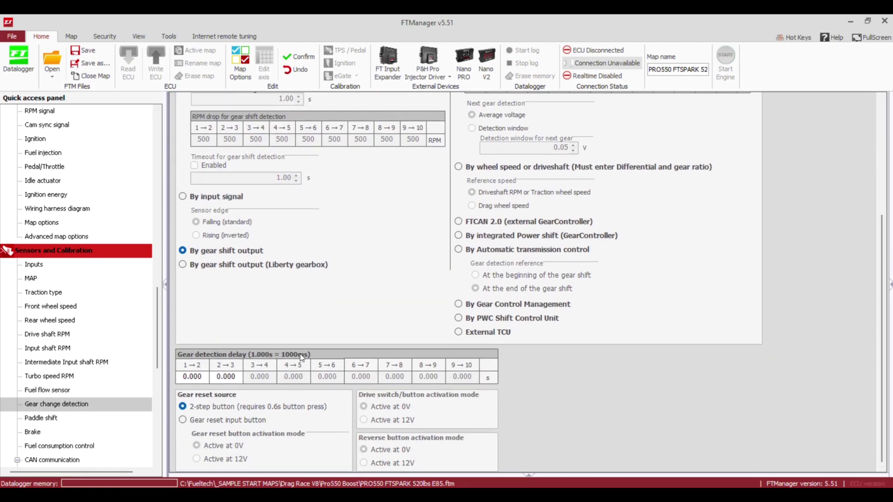
pyautogui.click(220, 421)
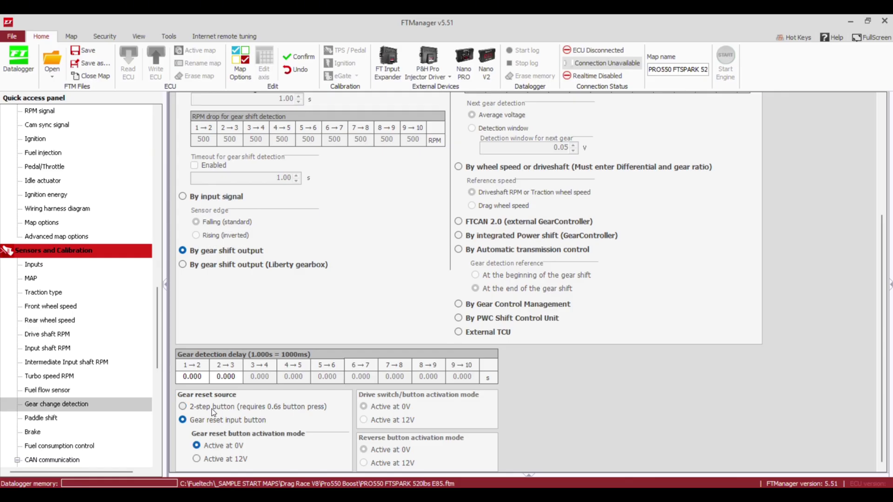
pyautogui.click(209, 407)
pyautogui.click(199, 421)
pyautogui.click(200, 407)
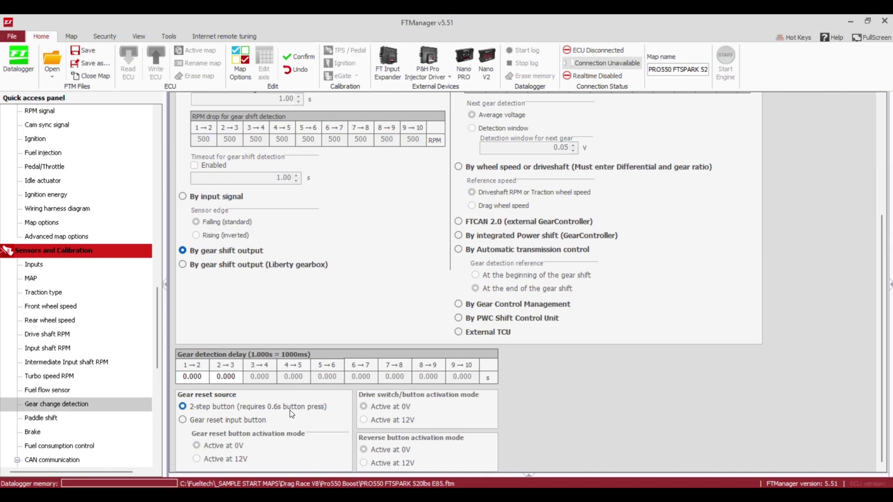
pyautogui.click(242, 421)
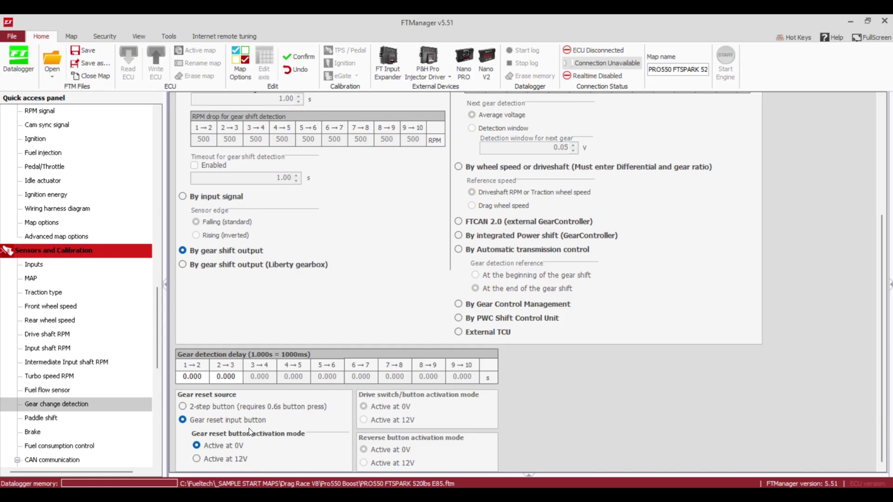
pyautogui.click(209, 408)
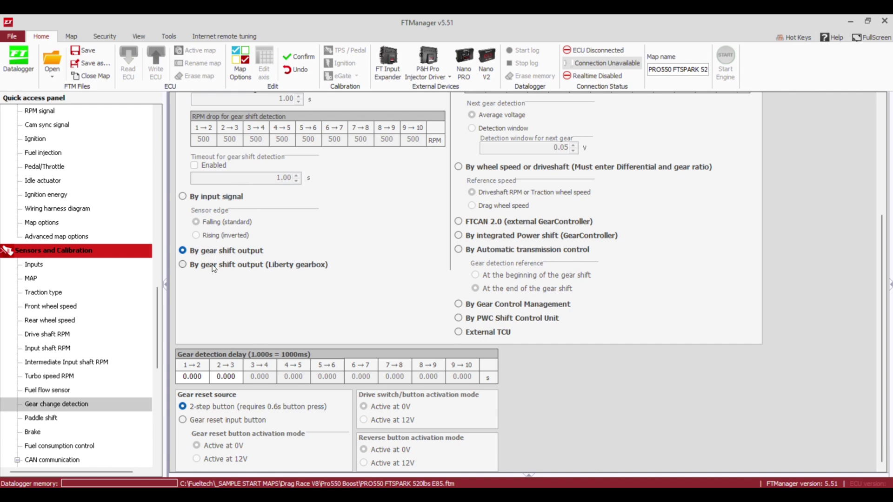
pyautogui.moveTo(881, 247); pyautogui.dragTo(858, 138)
# - Raise the gear count to 5 and set gear 4's ratio to 1.20
pyautogui.click(281, 117)
pyautogui.click(280, 116)
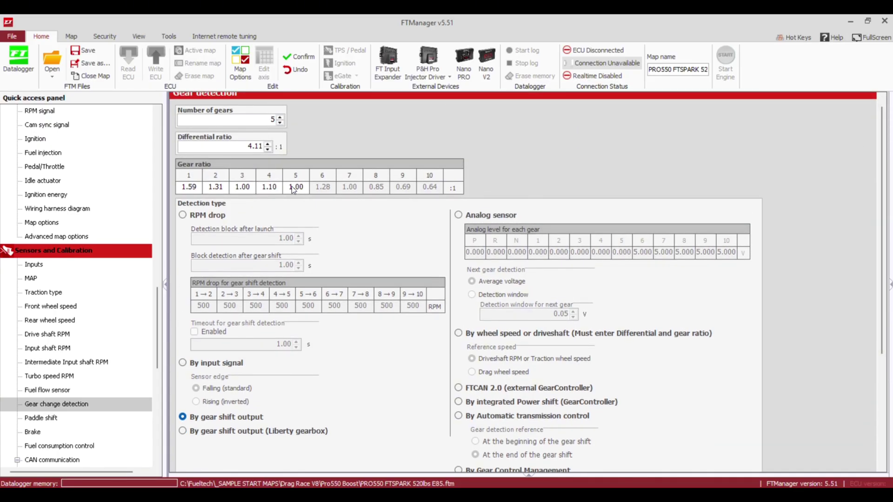
pyautogui.doubleClick(271, 191)
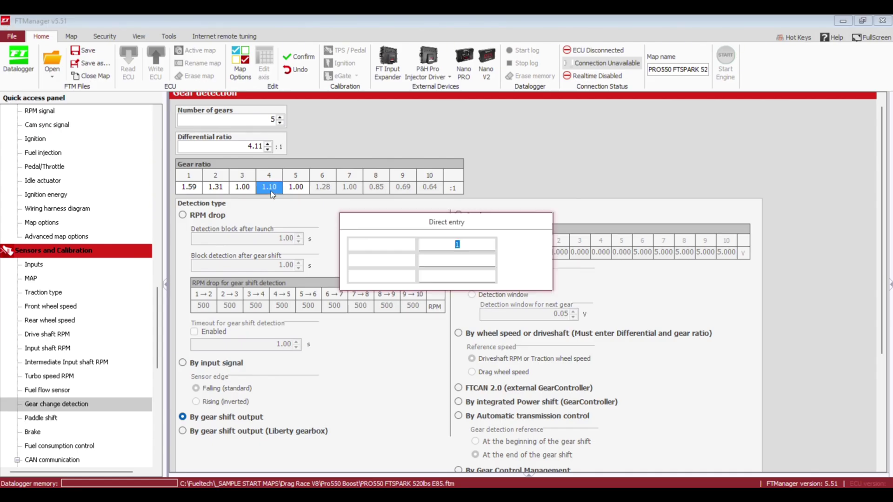
pyautogui.write('1.28')
pyautogui.press('Return')
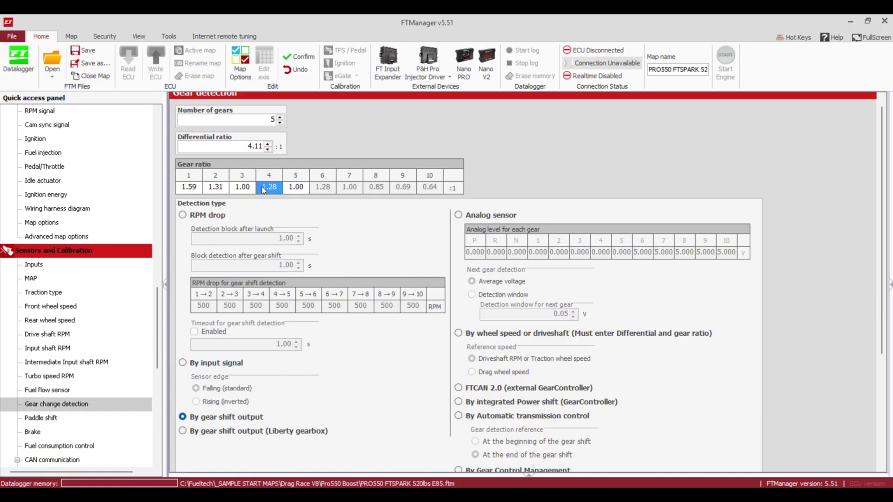
pyautogui.doubleClick(264, 188)
pyautogui.write('1.20')
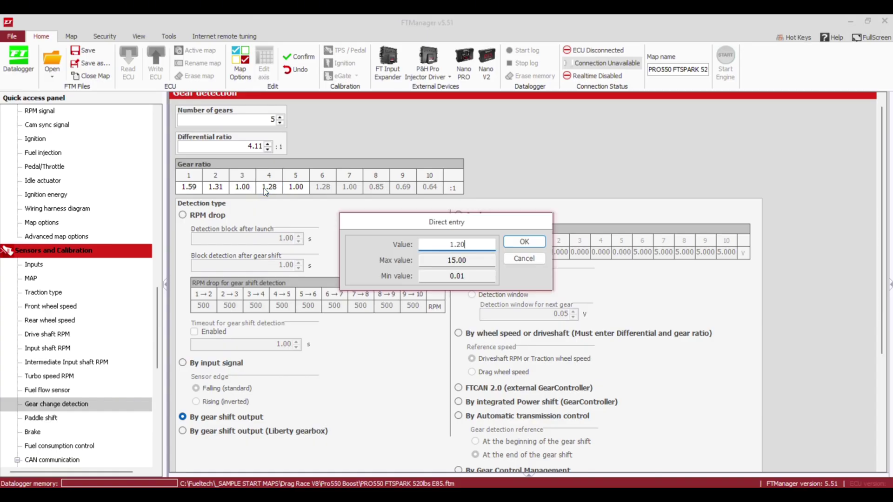
pyautogui.press('Return')
# - Set the ratios for gears 3, 2 and 1 to 1.31, 1.40 and 1.68
pyautogui.doubleClick(248, 189)
pyautogui.write('1.31')
pyautogui.press('Return')
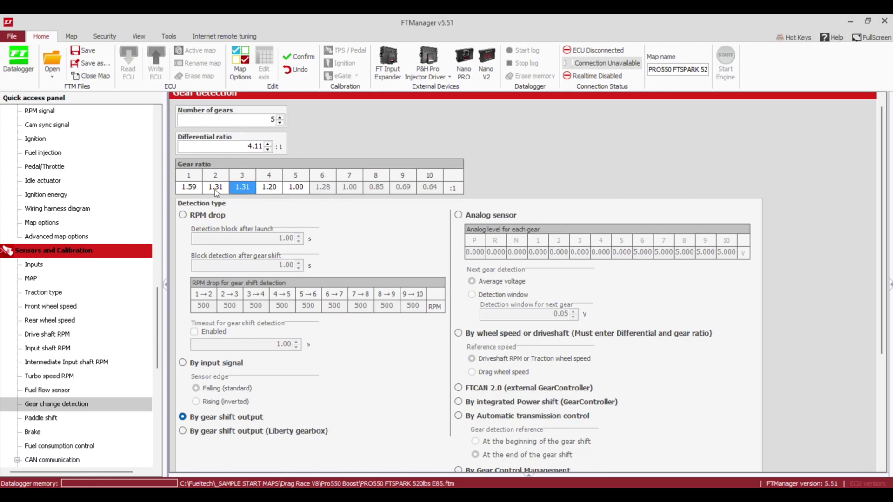
pyautogui.click(215, 188)
pyautogui.write('1.4')
pyautogui.press('Return')
pyautogui.write('1.68')
pyautogui.press('Return')
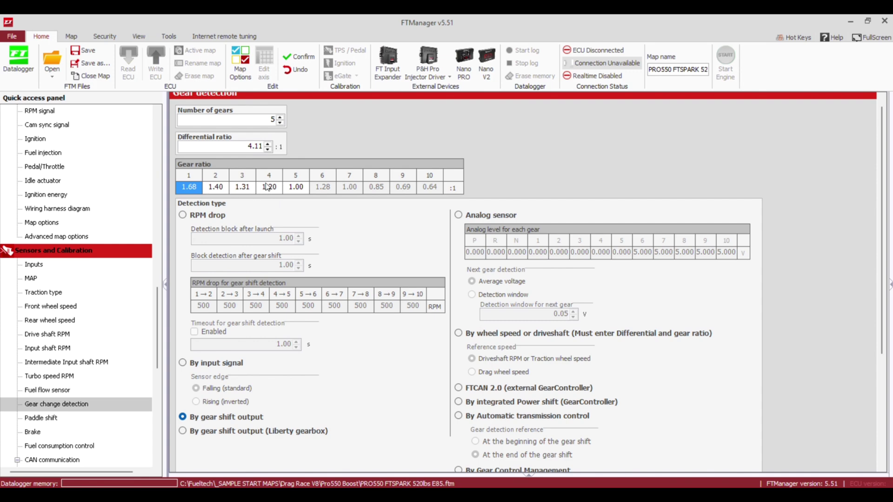
# - Select detection by gear shift output for a Liberty gearbox
pyautogui.click(236, 431)
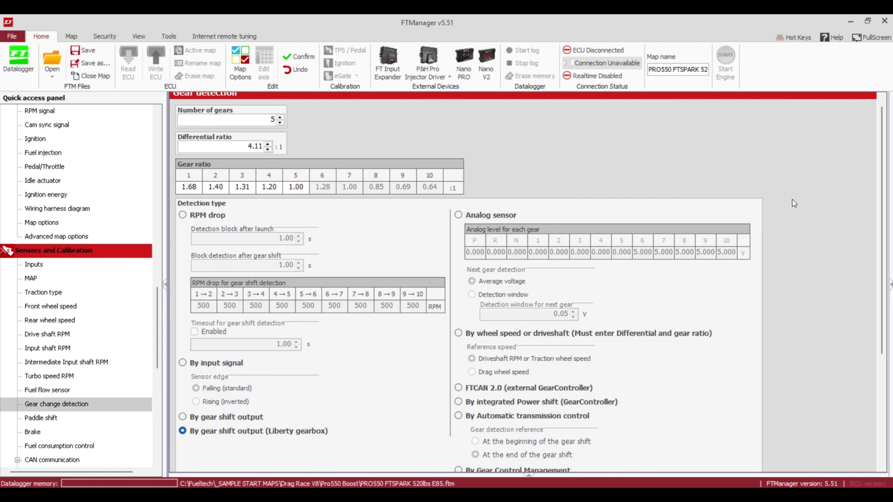
pyautogui.moveTo(881, 169); pyautogui.dragTo(881, 278)
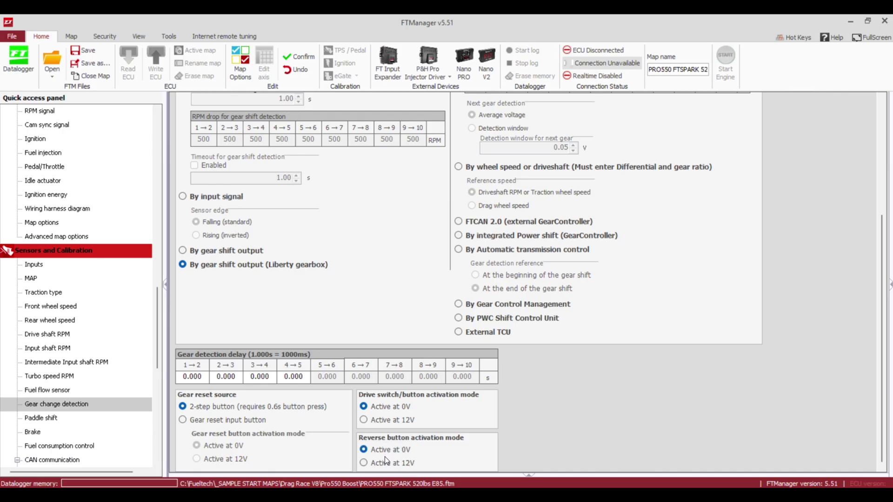
pyautogui.click(192, 377)
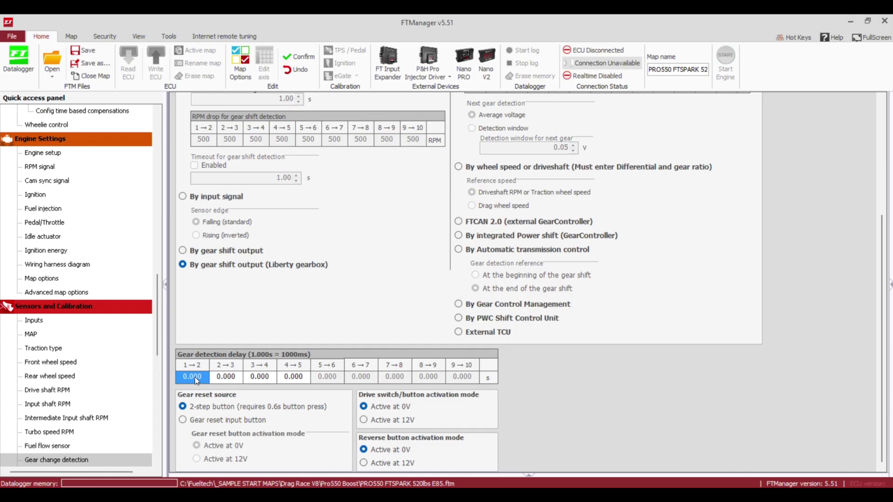
pyautogui.write('0.2')
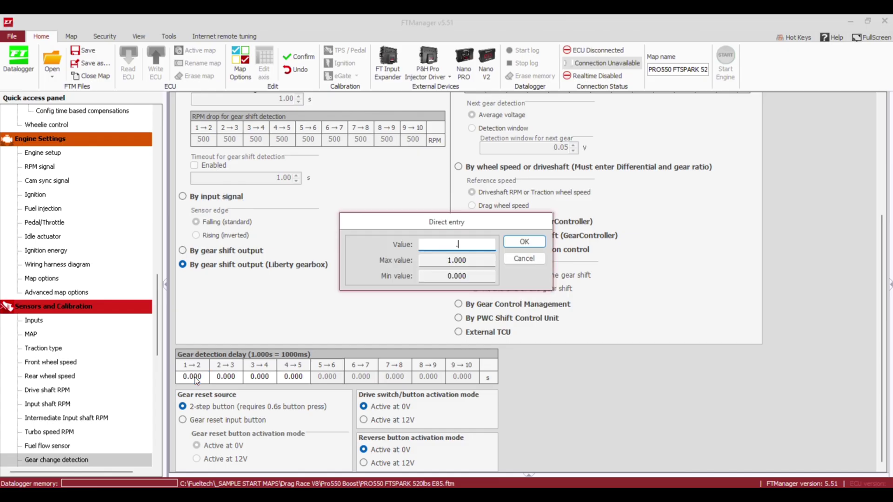
pyautogui.press('Return')
pyautogui.click(225, 374)
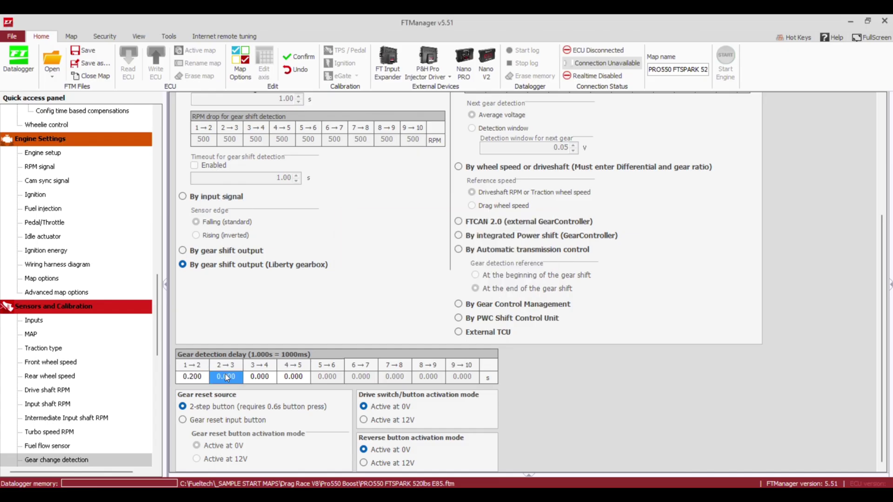
pyautogui.press('Return')
pyautogui.write('.15')
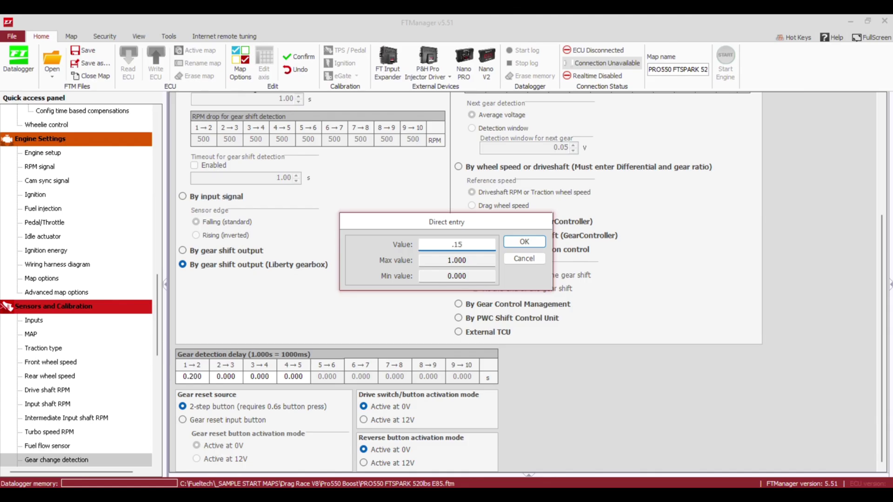
pyautogui.press('Return')
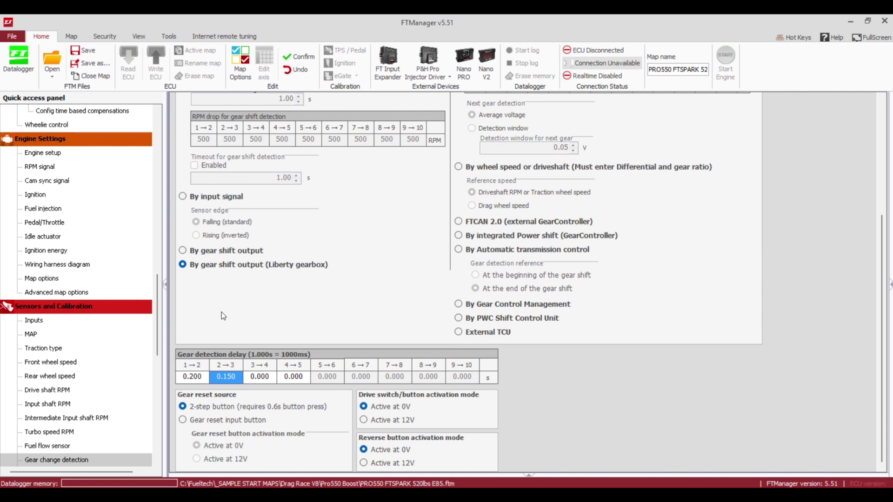
pyautogui.write('0')
pyautogui.press('Return')
pyautogui.click(188, 380)
pyautogui.write('0')
pyautogui.press('Return')
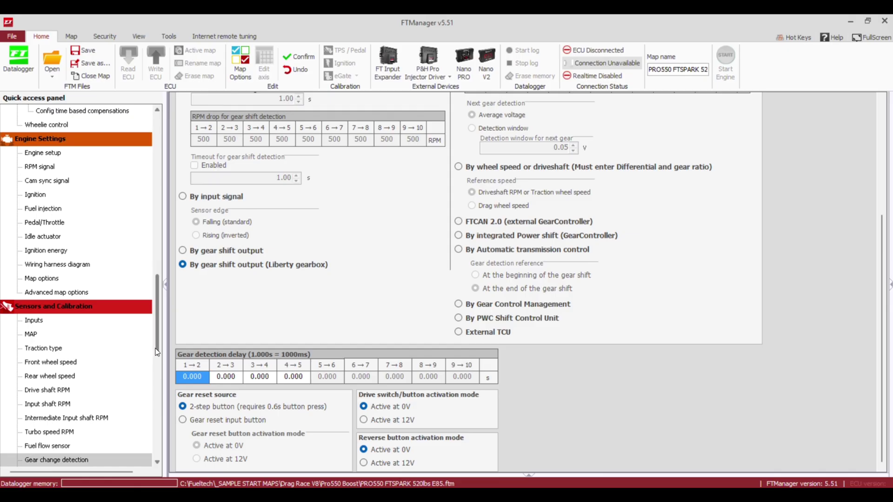
# - Set the gear shift output to one output at a time (Liberty transmission), disabled below 60.0% TPS
pyautogui.moveTo(157, 352); pyautogui.dragTo(160, 304)
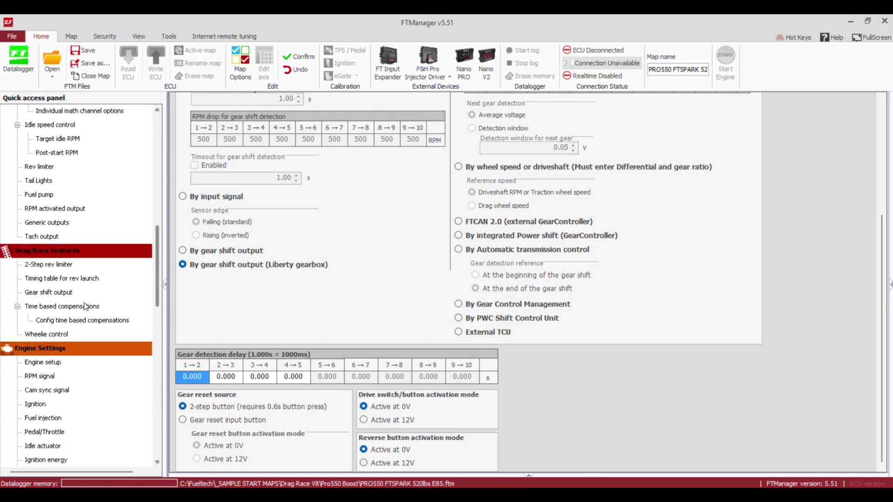
pyautogui.click(58, 294)
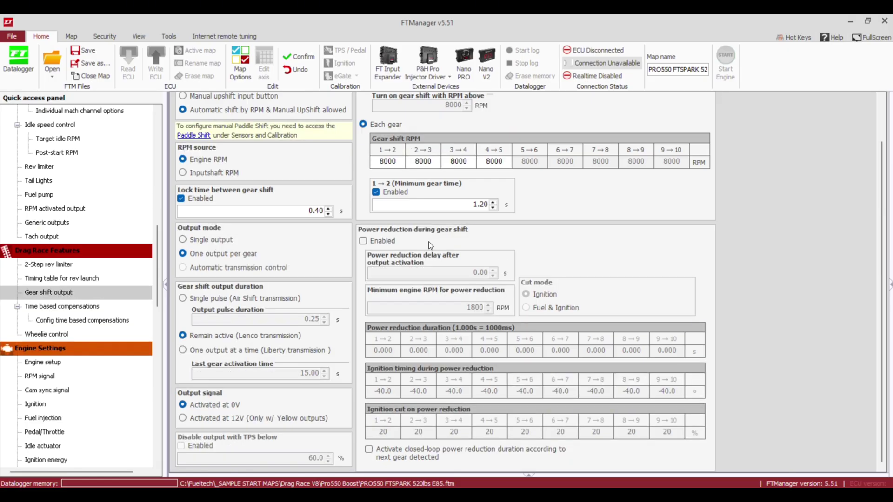
pyautogui.click(231, 353)
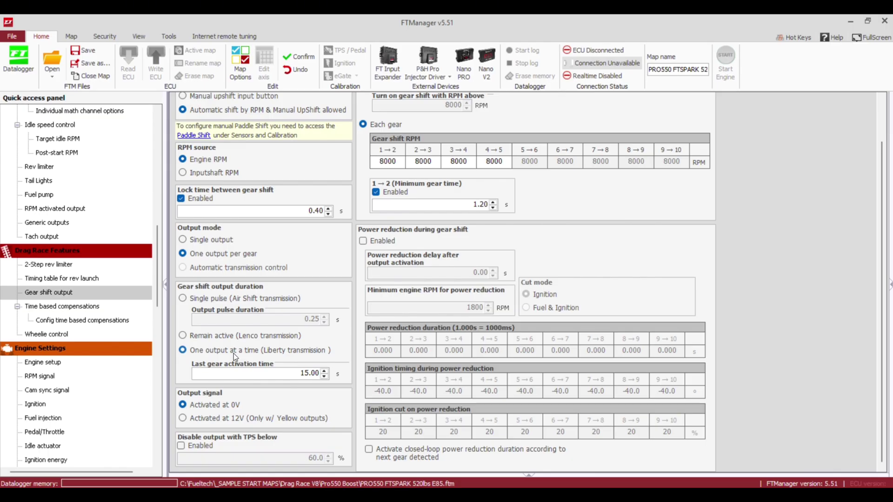
pyautogui.click(190, 447)
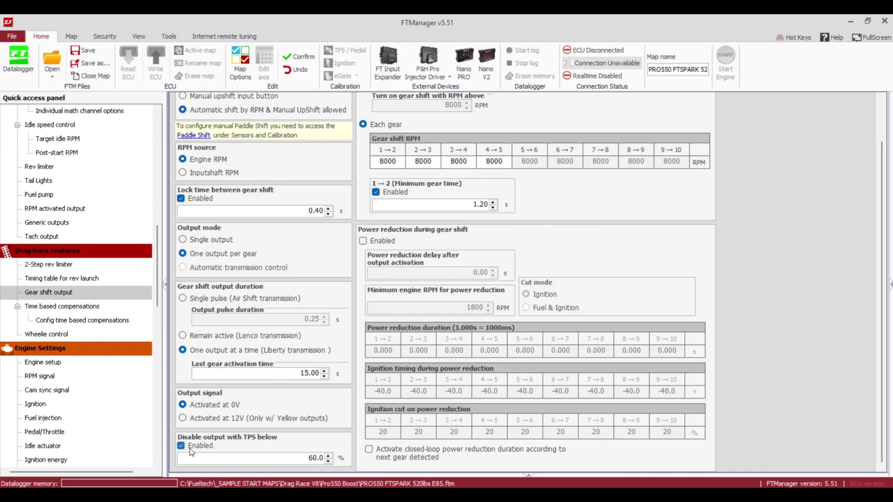
pyautogui.scroll(2, 879, 207)
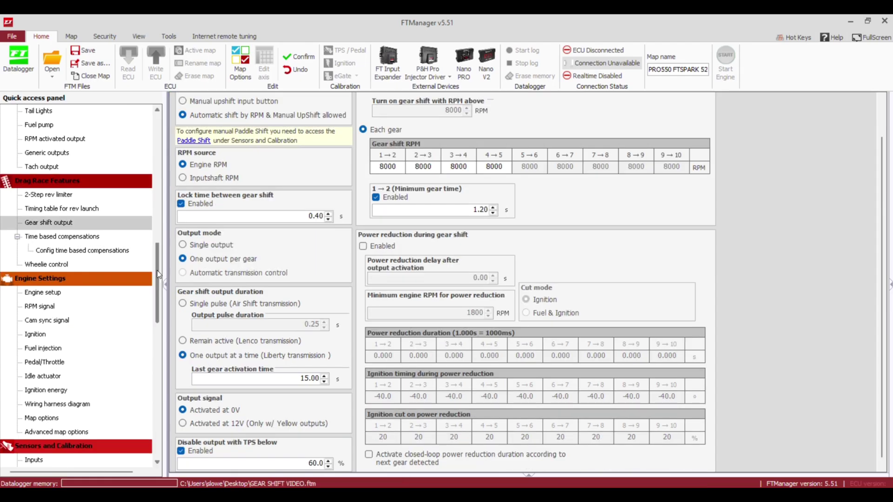
# - In Gear change detection, increase the number of gears to 6 and enter 1.12 as the gear 5 ratio
pyautogui.moveTo(157, 274); pyautogui.dragTo(160, 330)
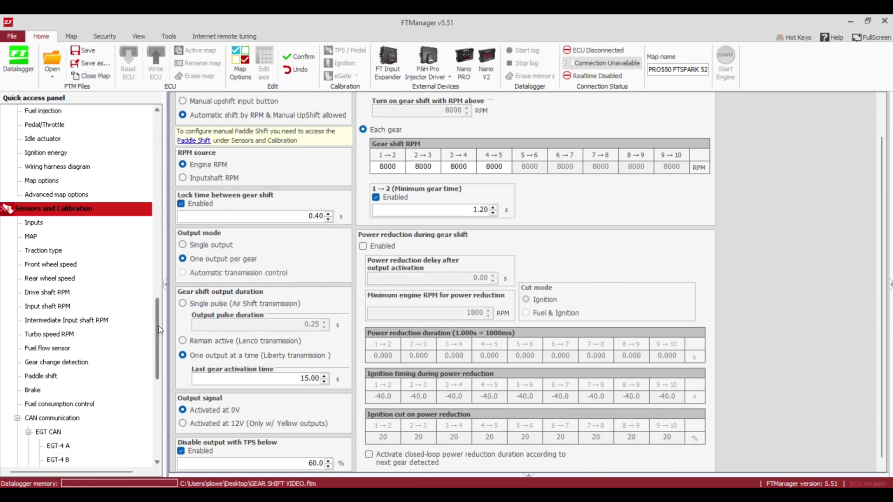
pyautogui.click(77, 364)
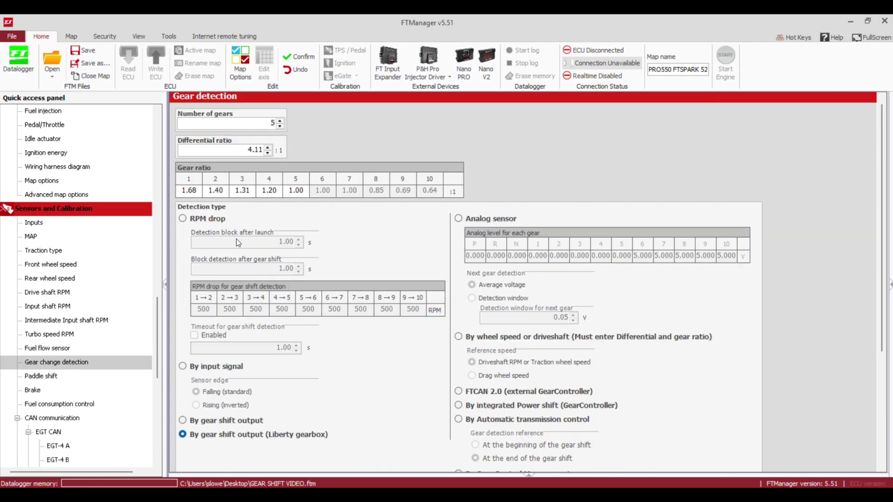
pyautogui.click(280, 122)
pyautogui.write('1.12')
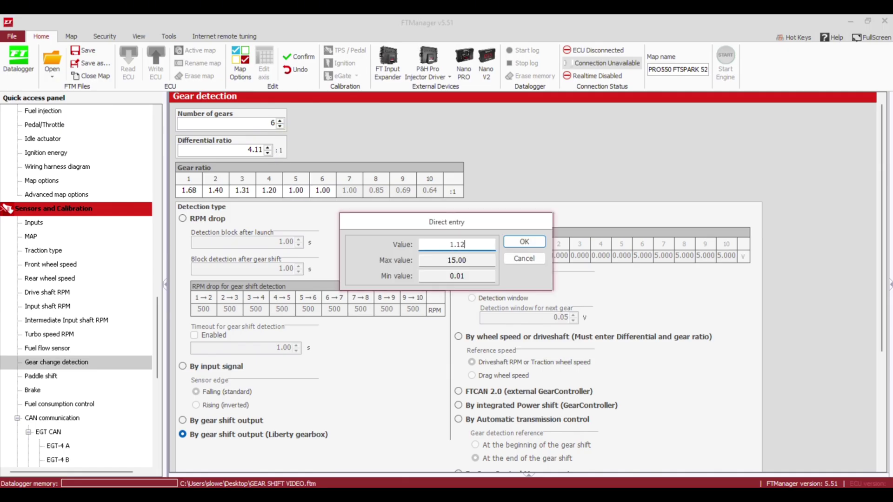
pyautogui.press('Return')
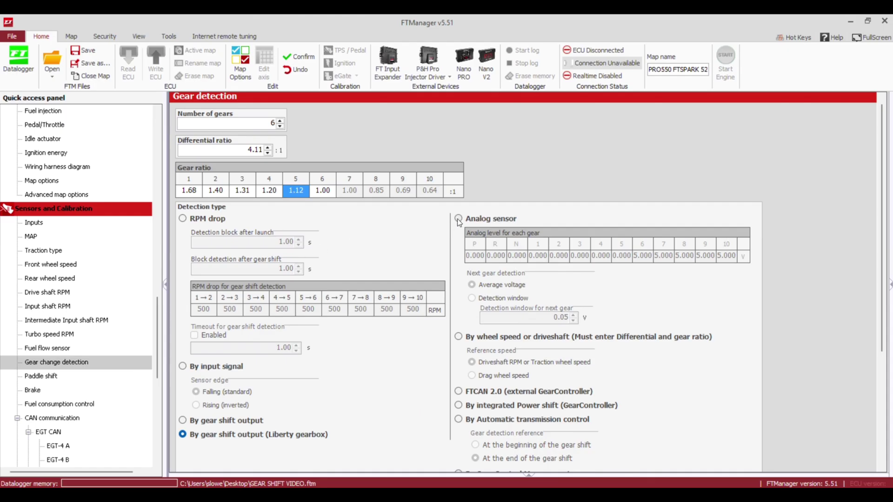
# - Switch gear detection to analog sensor with a detection window and set neutral to 5.000 V
pyautogui.click(226, 421)
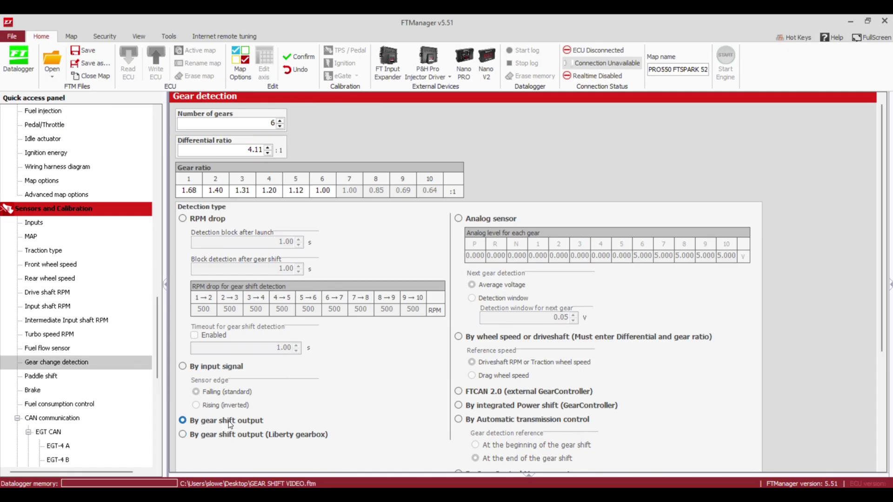
pyautogui.click(459, 218)
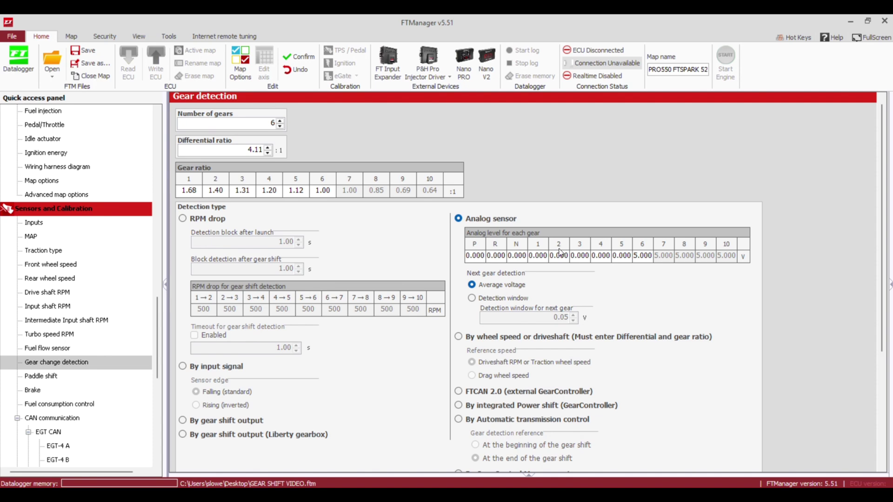
pyautogui.click(512, 298)
pyautogui.click(541, 260)
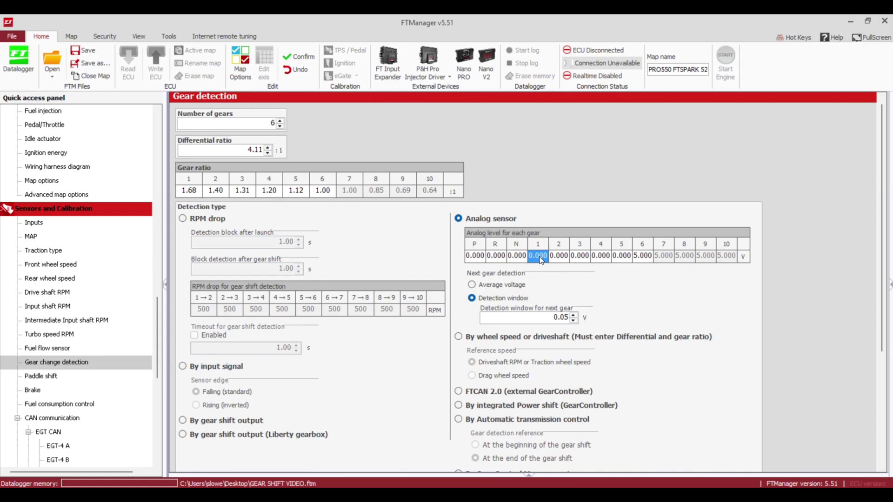
pyautogui.click(518, 257)
pyautogui.write('5')
pyautogui.press('Return')
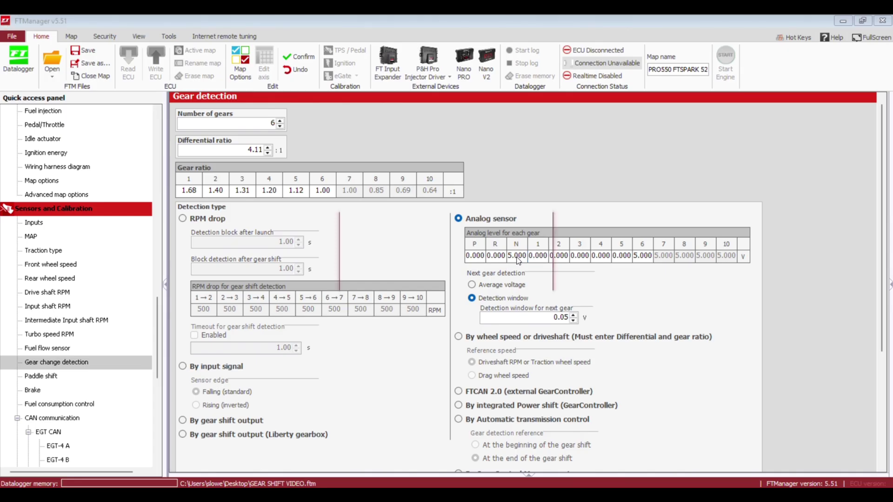
# - Enter the gear 1–3 analog levels: 2.020, 2.440 and 3.010 V
pyautogui.write('2.02')
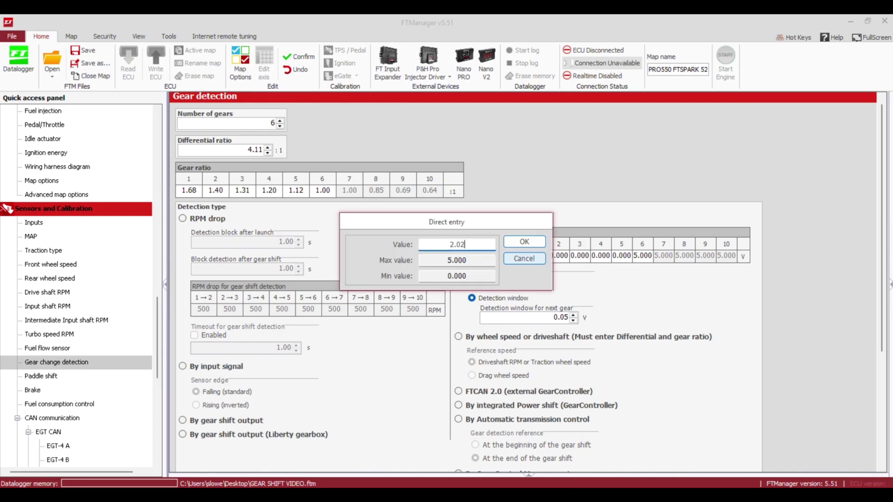
pyautogui.press('Return')
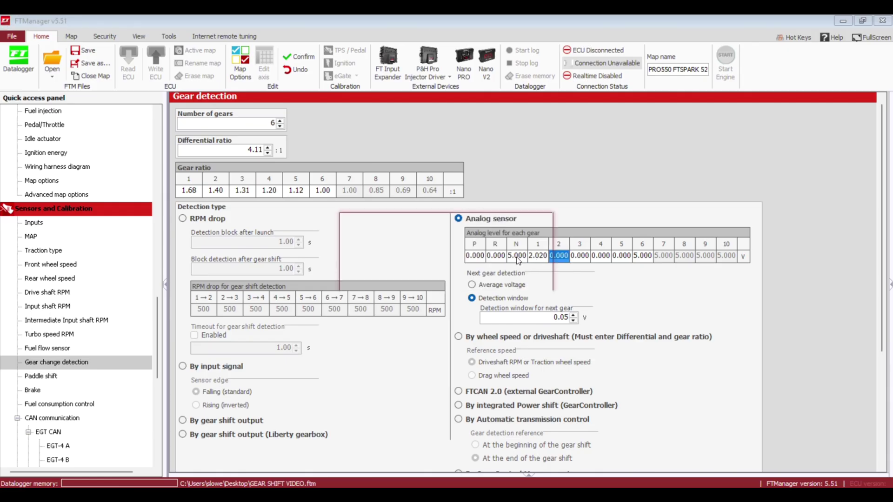
pyautogui.write('2.44')
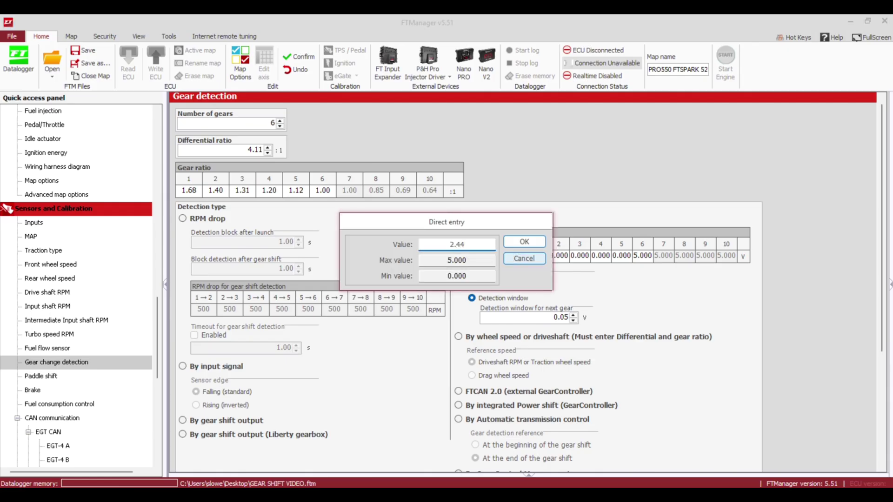
pyautogui.press('Return')
pyautogui.press('Right')
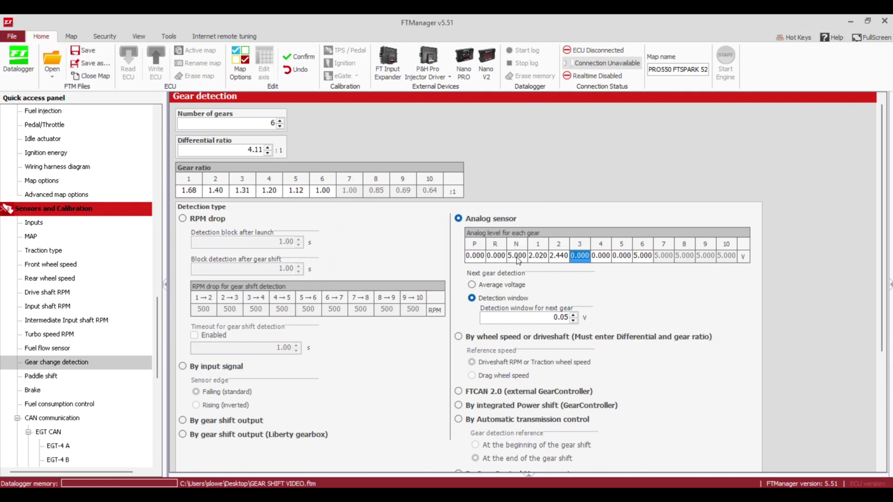
pyautogui.write('3.01')
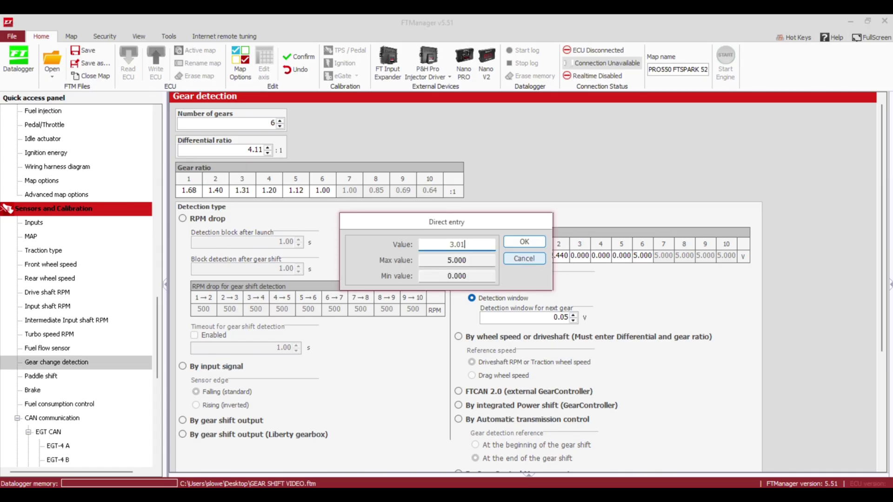
pyautogui.press('Return')
# - Enter the gear 4–6 analog levels: 3.760, 4.370 and 4.600 V
pyautogui.press('Right')
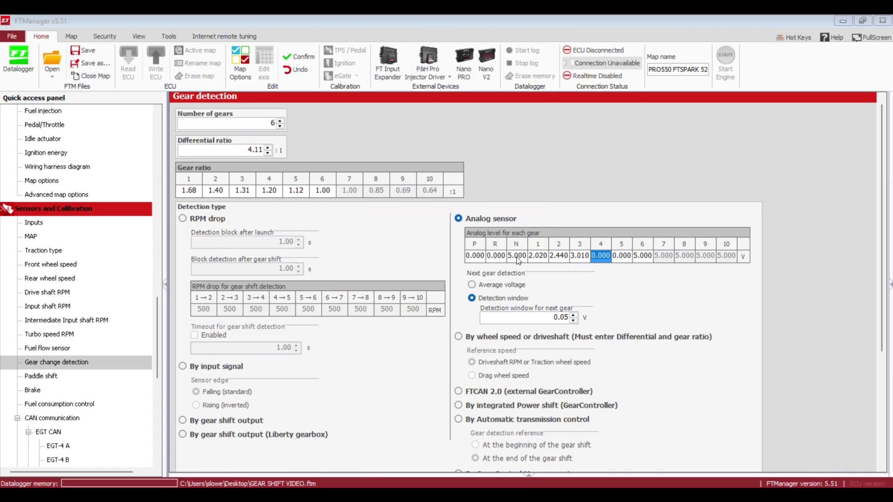
pyautogui.write('3.76')
pyautogui.press('Return')
pyautogui.press('Right')
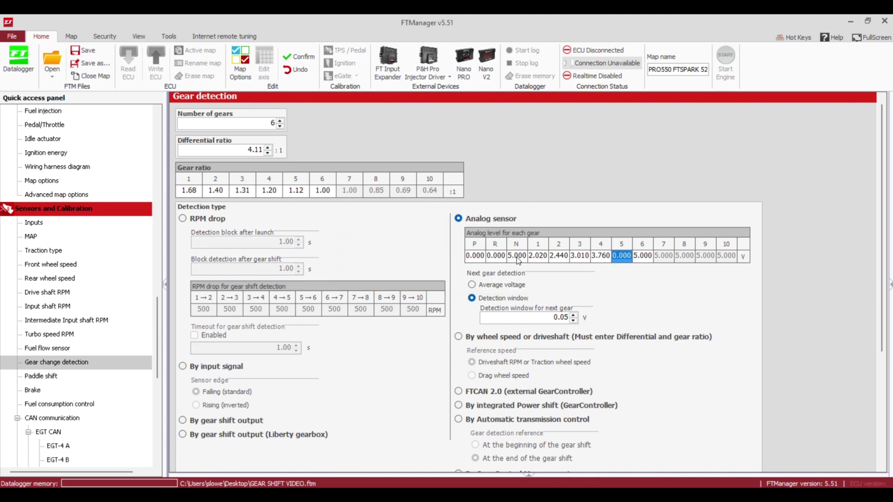
pyautogui.write('4.37')
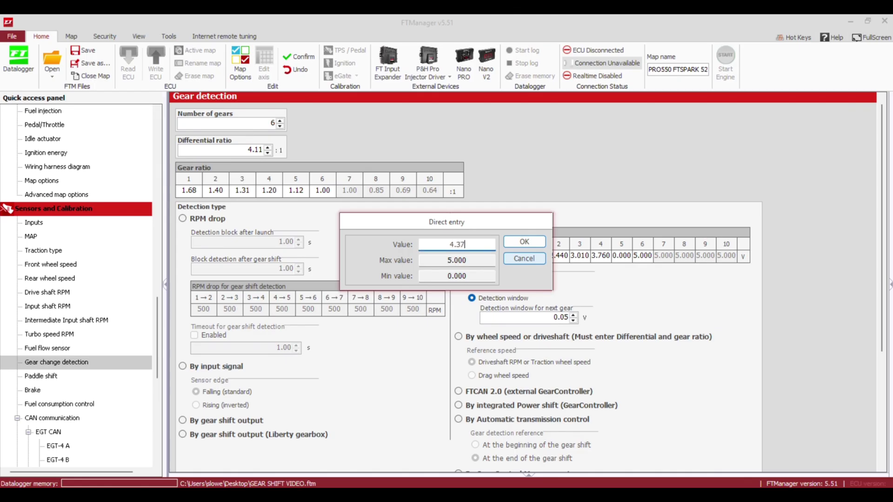
pyautogui.press('Return')
pyautogui.press('Right')
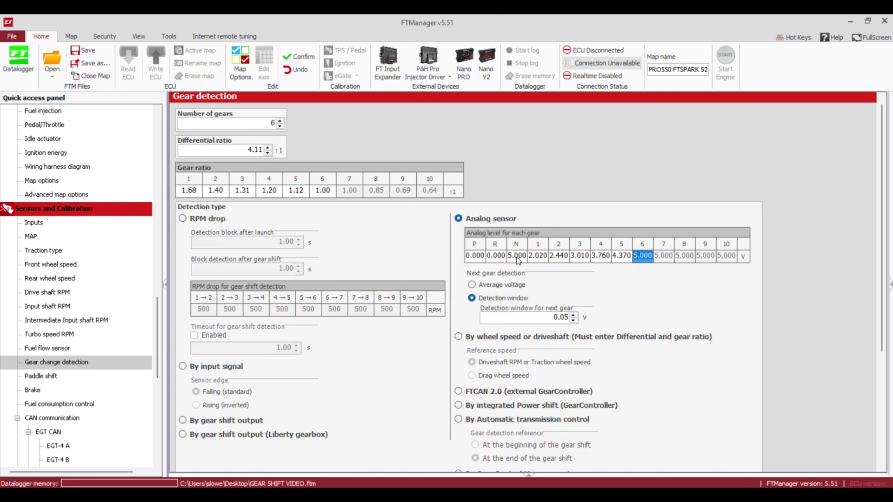
pyautogui.write('4.60')
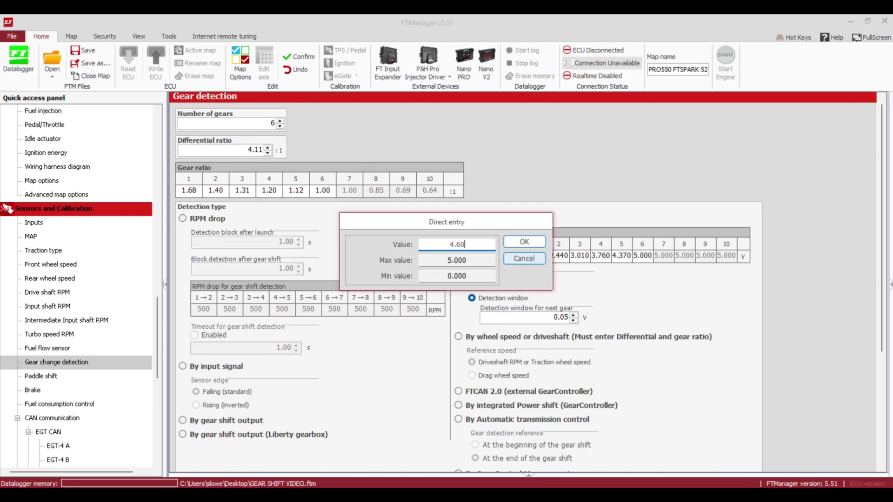
pyautogui.press('Return')
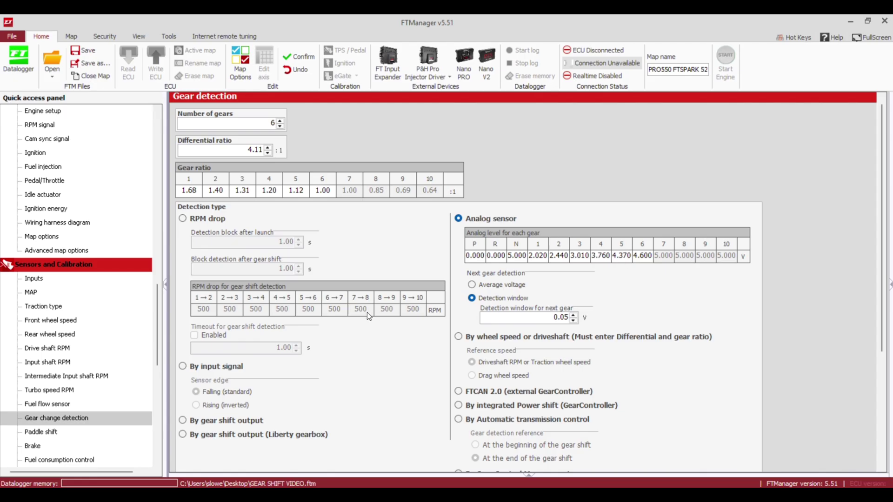
# - Switch gear detection back to gear shift output and return to the top of the Gear shift output page
pyautogui.click(227, 421)
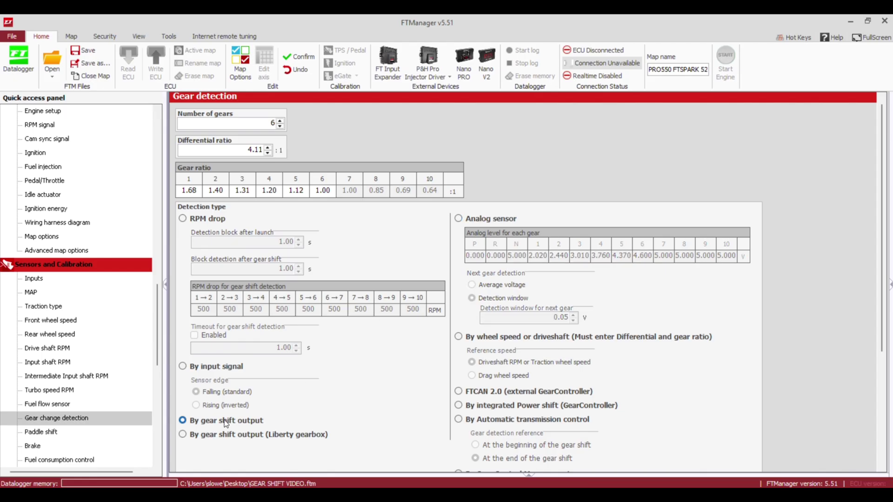
pyautogui.moveTo(158, 344); pyautogui.dragTo(159, 292)
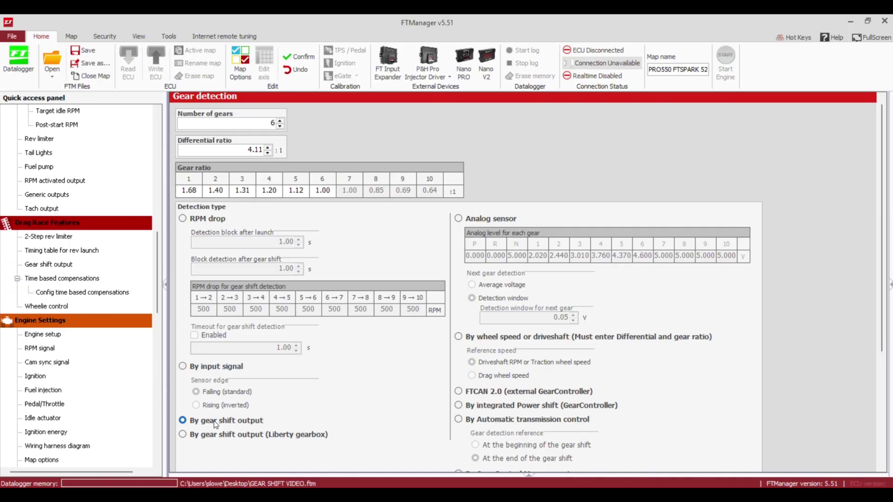
pyautogui.click(59, 270)
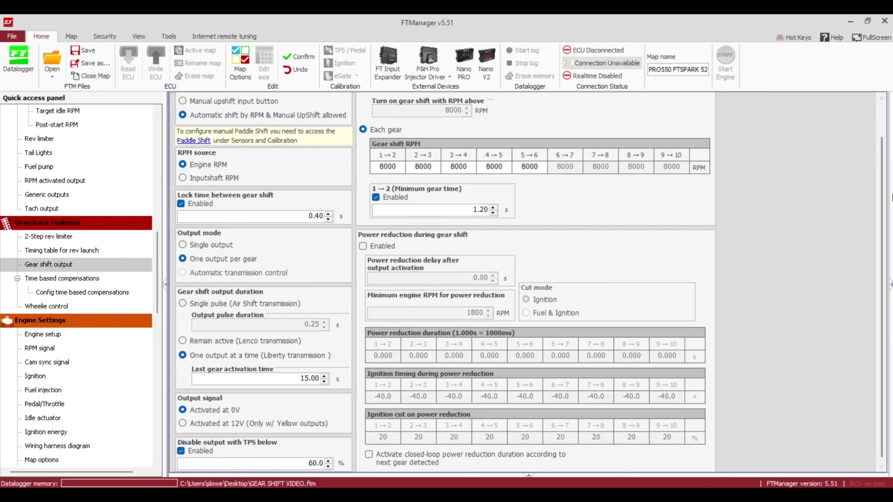
pyautogui.scroll(2, 875, 159)
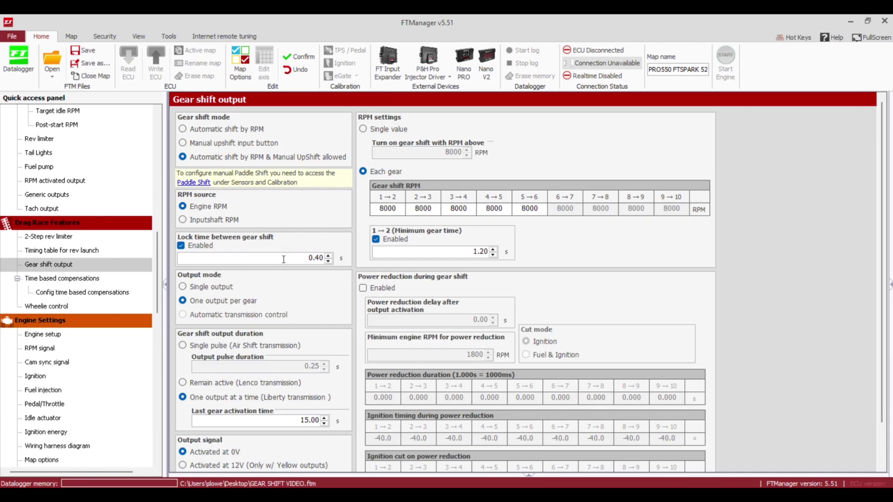
# - Change the lock time between gear shifts to 0.30 s and choose the Single output mode
pyautogui.doubleClick(316, 258)
pyautogui.press('BackSpace')
pyautogui.write('.15')
pyautogui.click(211, 289)
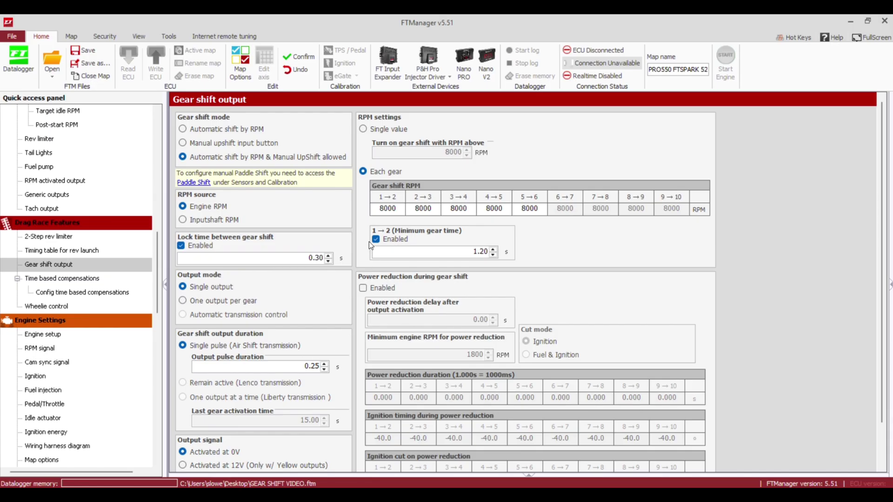
pyautogui.click(517, 207)
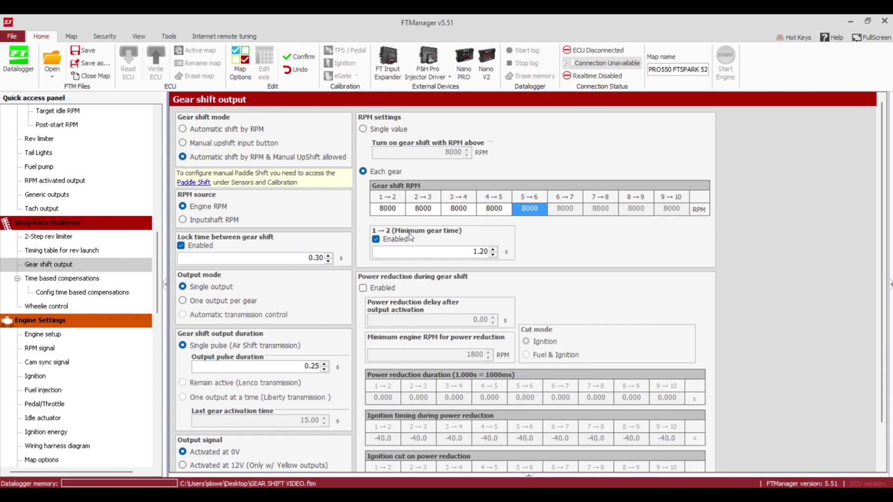
# - Enable power reduction during gear shift with a 0.10 s delay and Ignition-only cut mode
pyautogui.click(376, 288)
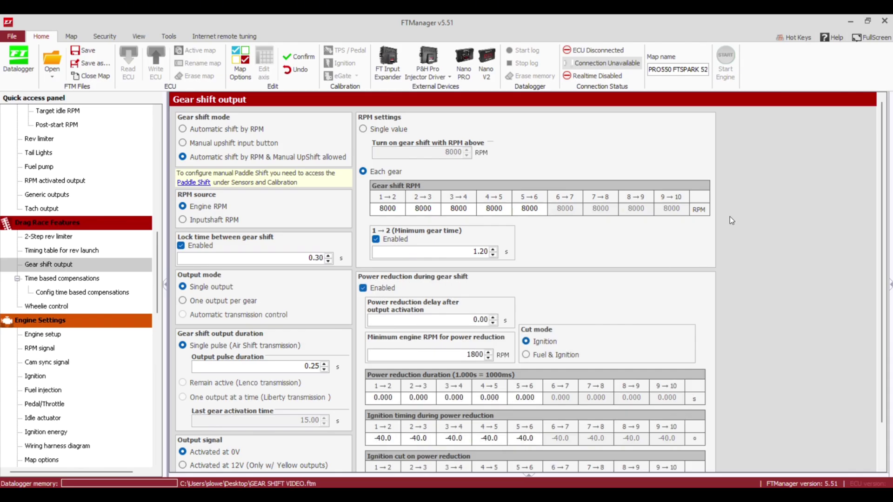
pyautogui.scroll(-2, 875, 200)
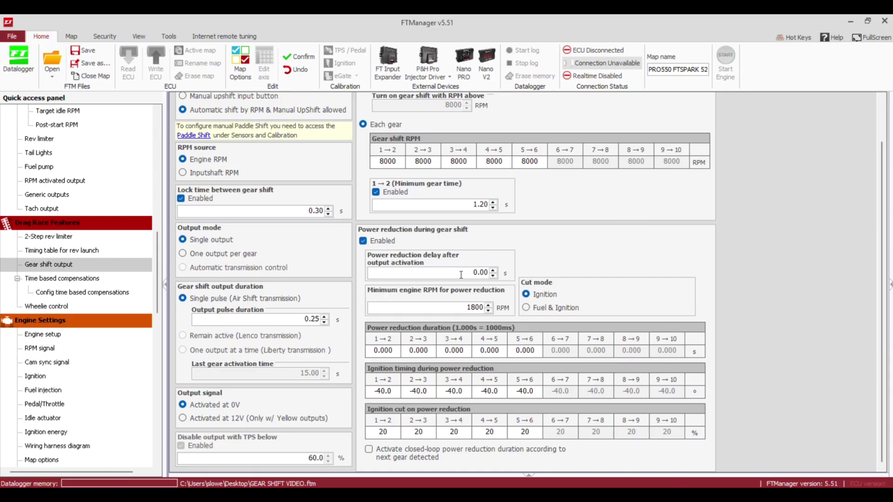
pyautogui.moveTo(461, 275); pyautogui.dragTo(514, 283)
pyautogui.write('.1')
pyautogui.click(467, 307)
pyautogui.click(543, 311)
pyautogui.click(540, 298)
pyautogui.click(386, 351)
# - Enter reduction durations 0.200, 0.180, 0.160, 0.120 and 0.080 s in the 1→2 through 5→6 cells
pyautogui.write('.')
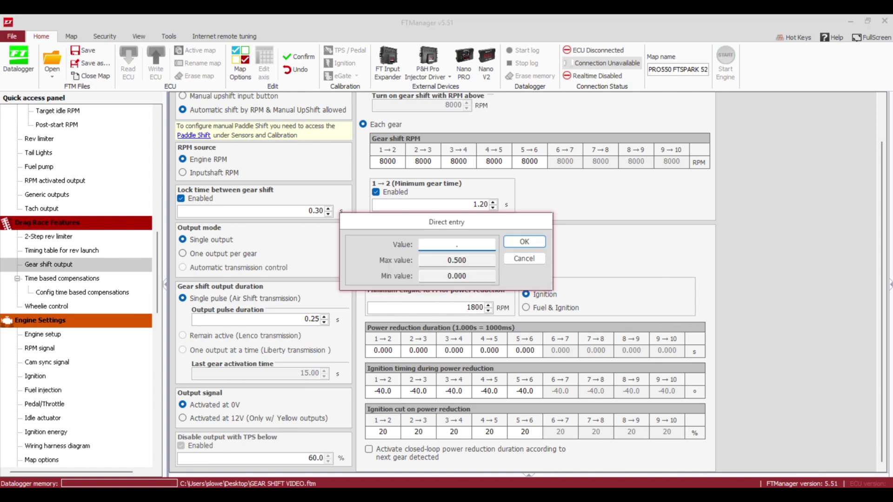
pyautogui.write('2')
pyautogui.press('Return')
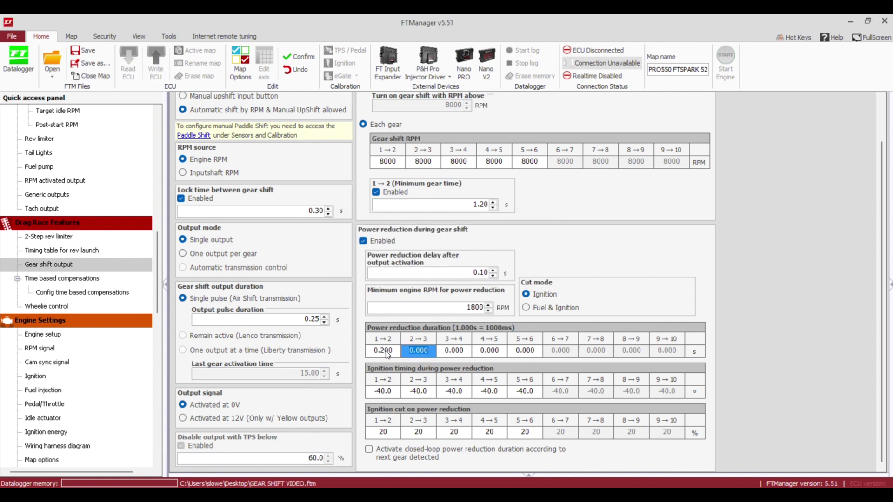
pyautogui.write('.')
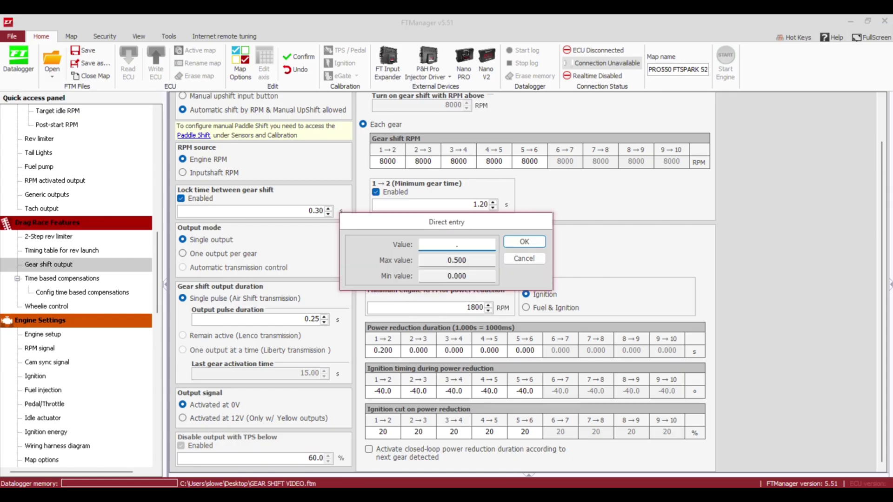
pyautogui.write('180')
pyautogui.press('Return')
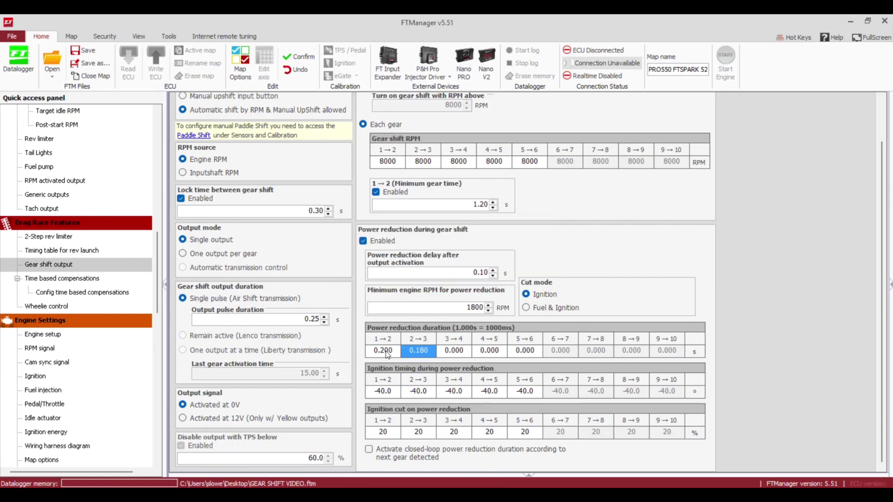
pyautogui.write('.160')
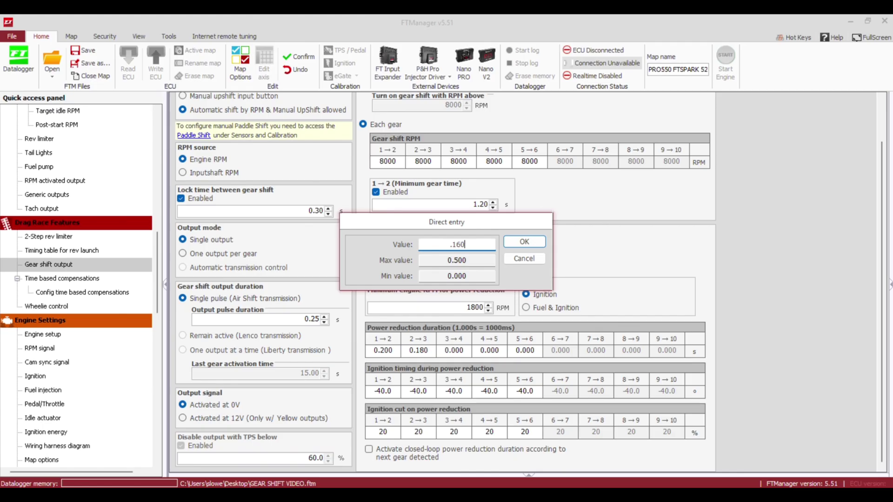
pyautogui.press('Return')
pyautogui.press('Right')
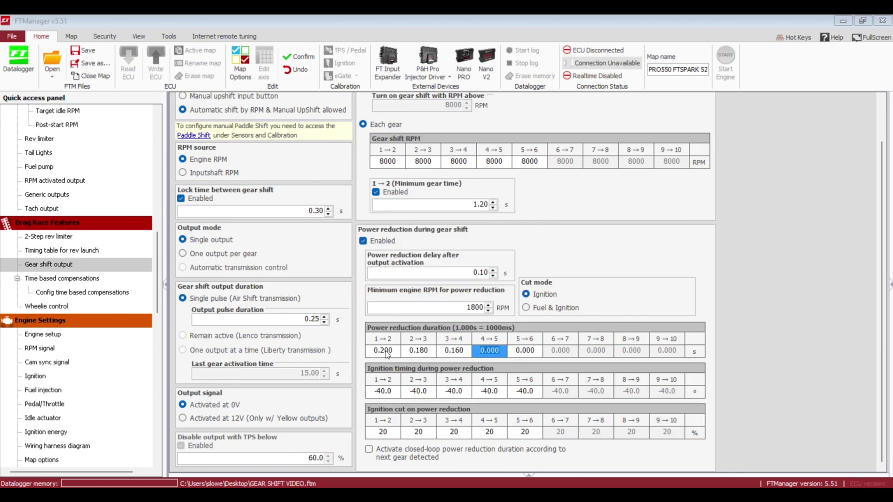
pyautogui.write('.12')
pyautogui.press('Return')
pyautogui.press('Right')
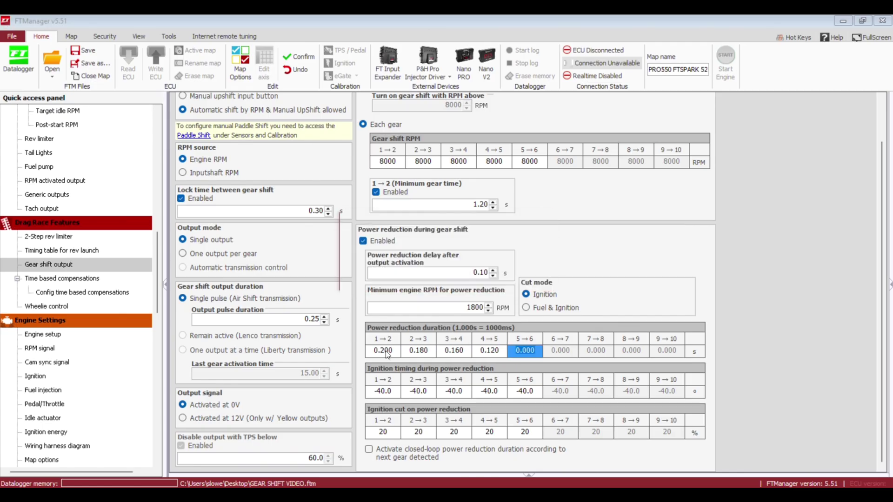
pyautogui.write('.08')
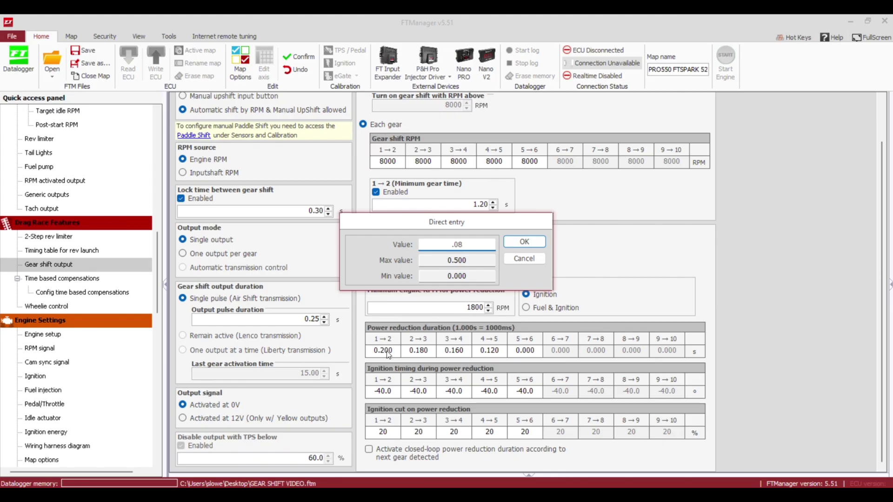
pyautogui.click(521, 243)
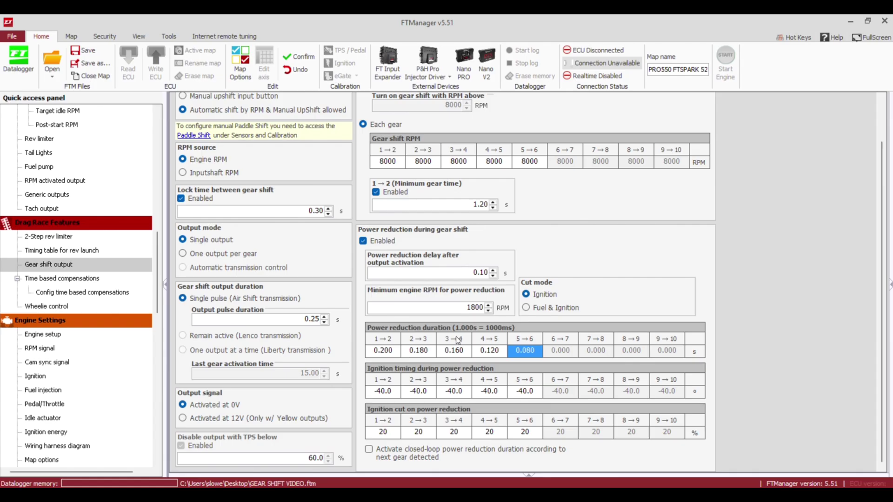
pyautogui.click(384, 392)
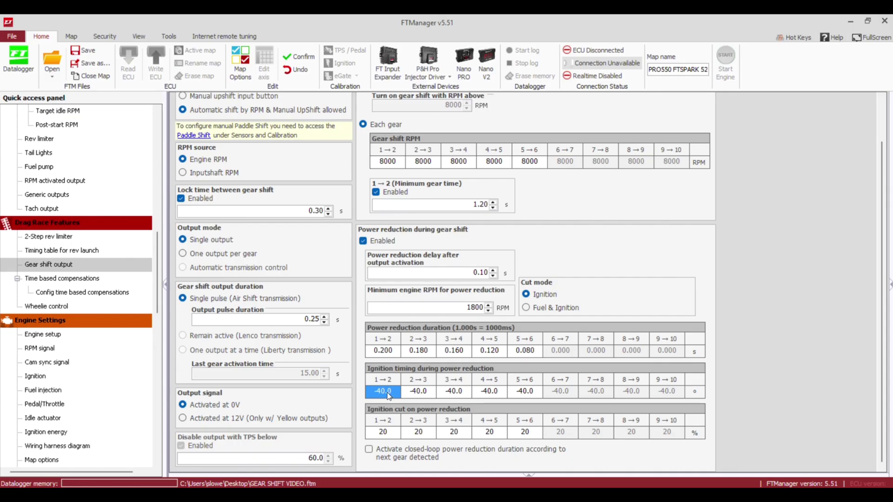
pyautogui.write('0')
pyautogui.press('Return')
pyautogui.click(427, 393)
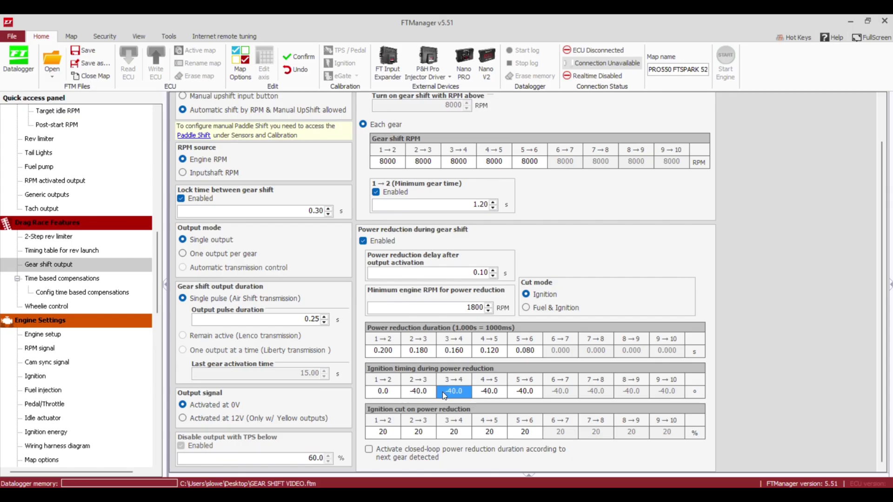
pyautogui.click(383, 435)
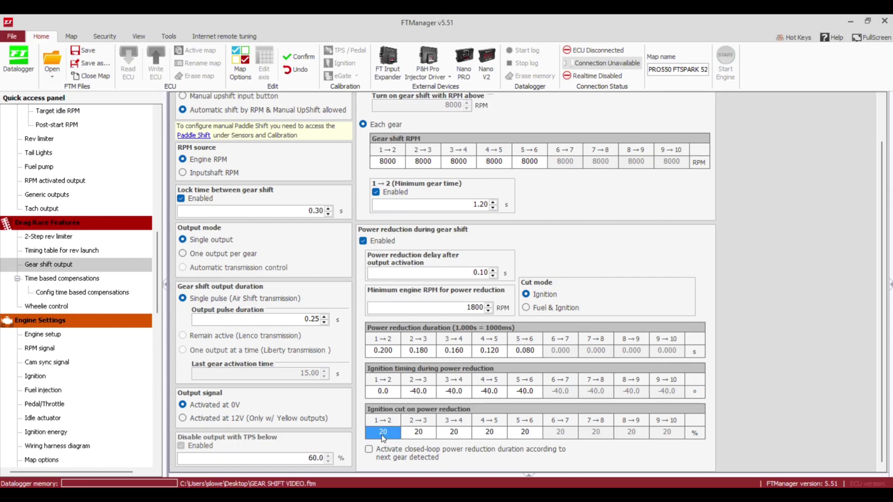
pyautogui.click(418, 435)
pyautogui.click(383, 435)
pyautogui.click(383, 391)
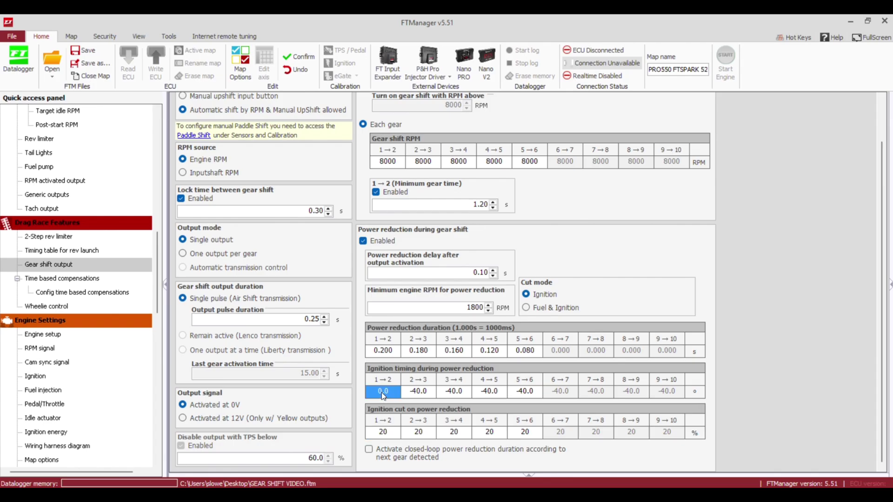
pyautogui.write('-40')
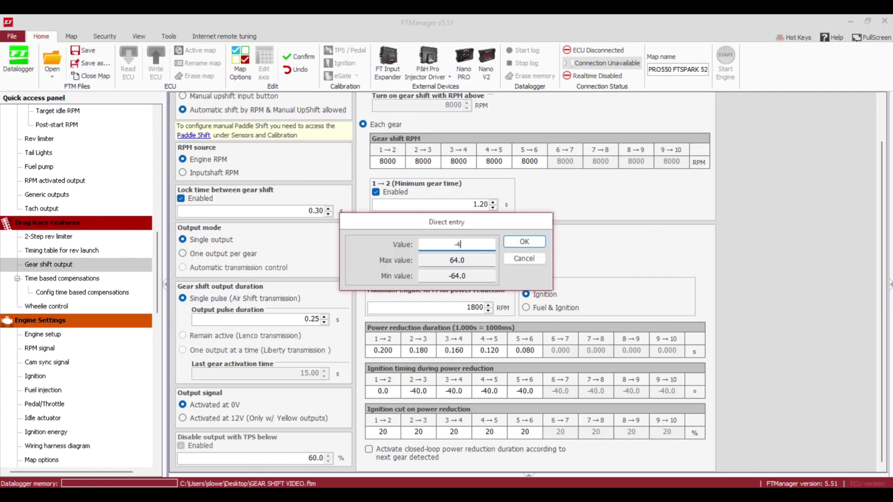
pyautogui.press('Return')
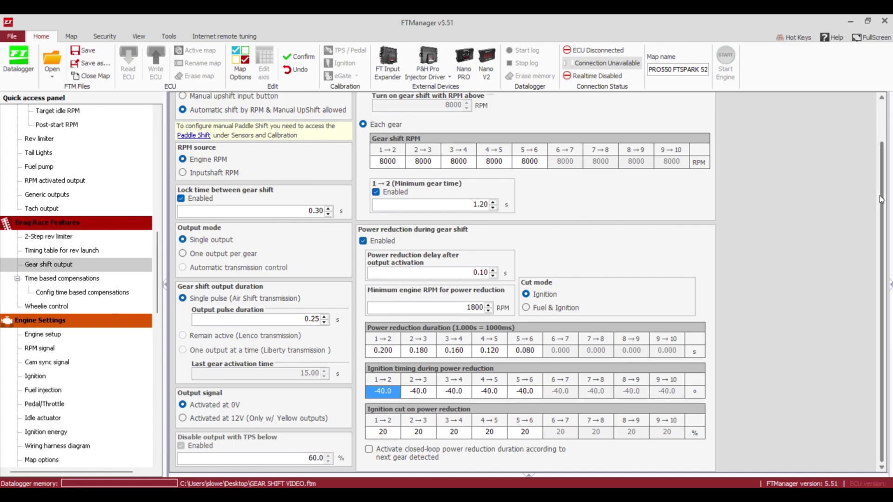
# - Tick 'Activate closed-loop power reduction duration according to next gear detected'
pyautogui.click(439, 401)
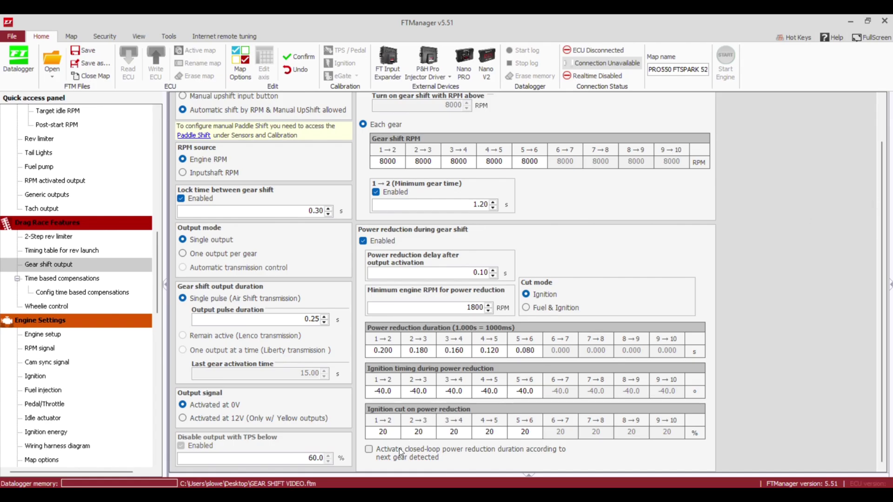
pyautogui.click(384, 451)
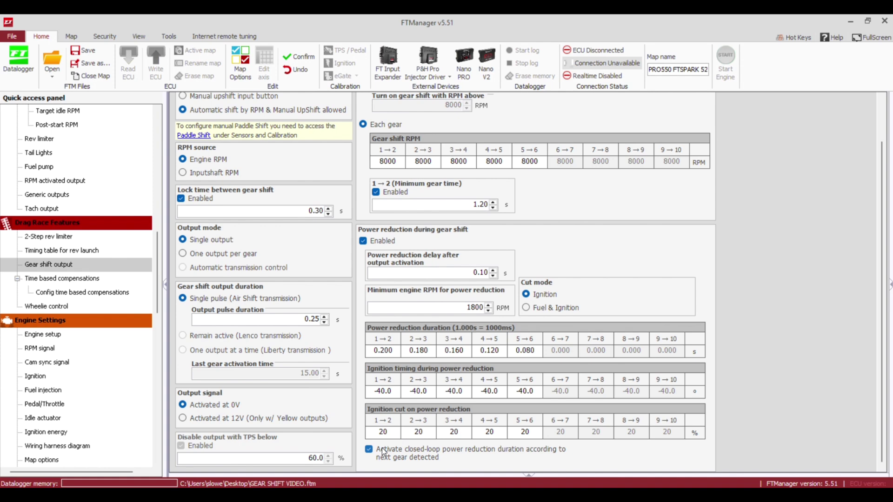